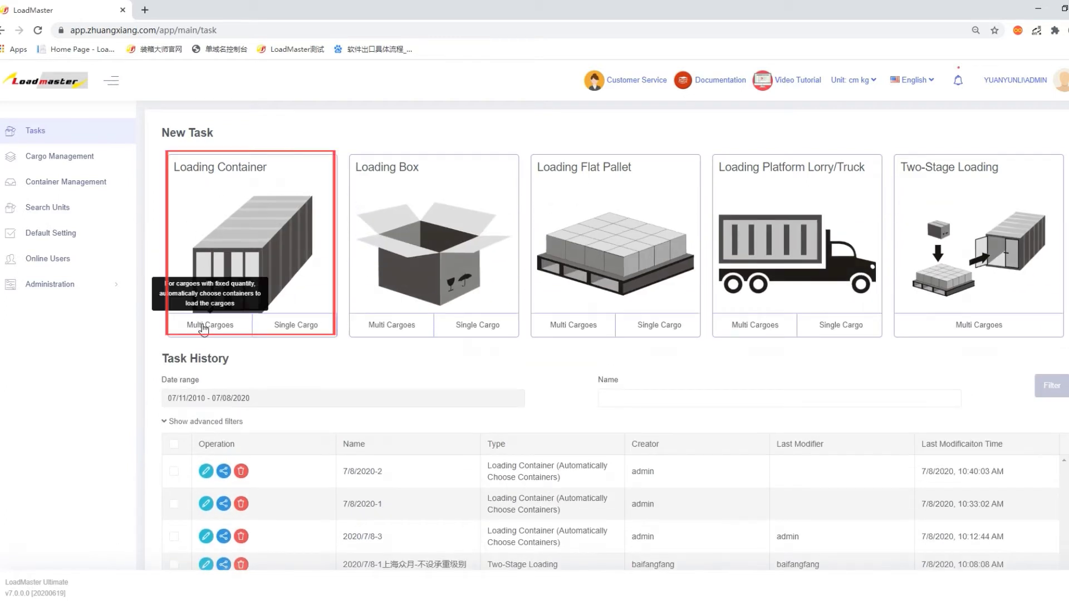
Create a multi-cargo container loading task, then get its cargo Excel template and enable editing of the file in Excel
left_click(203, 327)
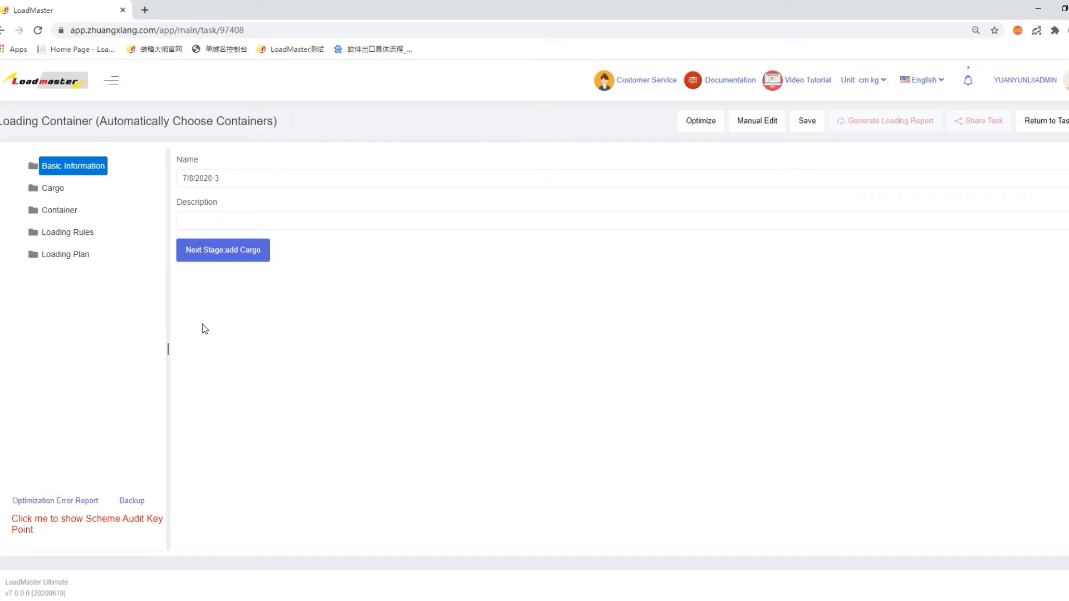
left_click(52, 190)
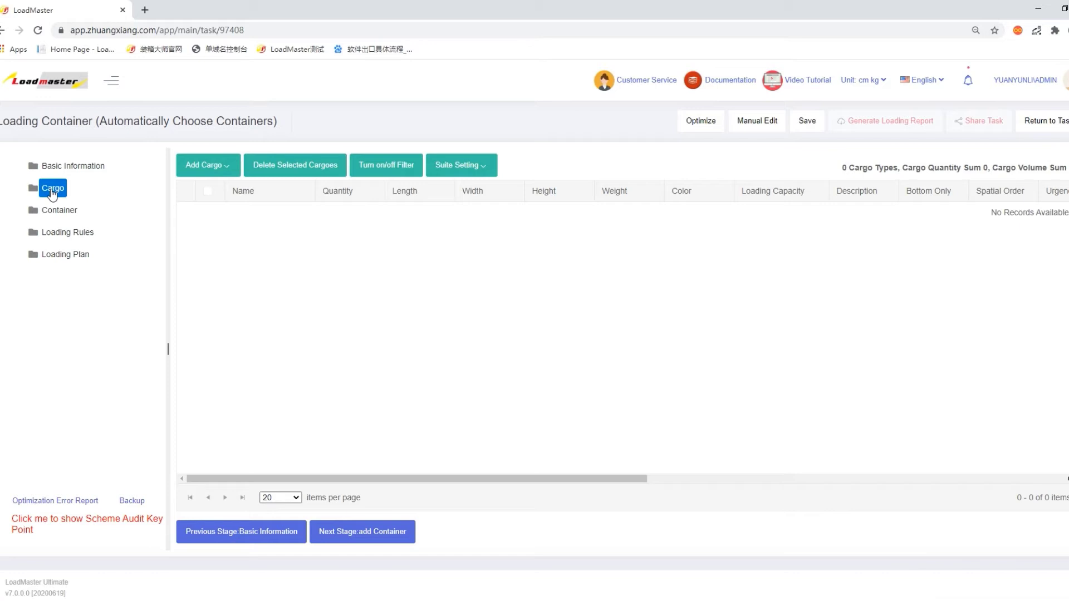
left_click(203, 166)
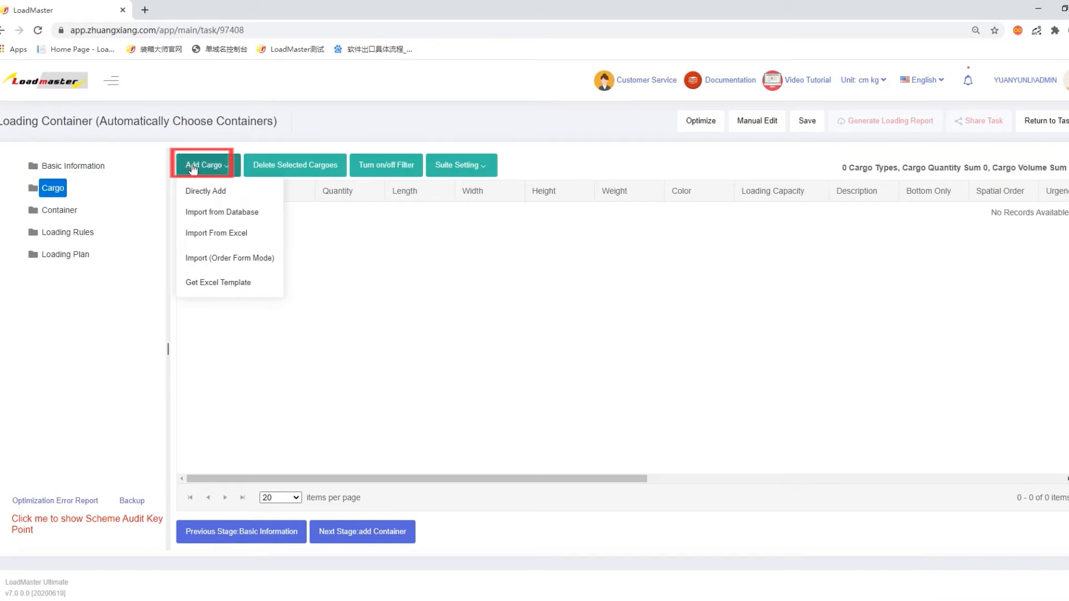
left_click(208, 284)
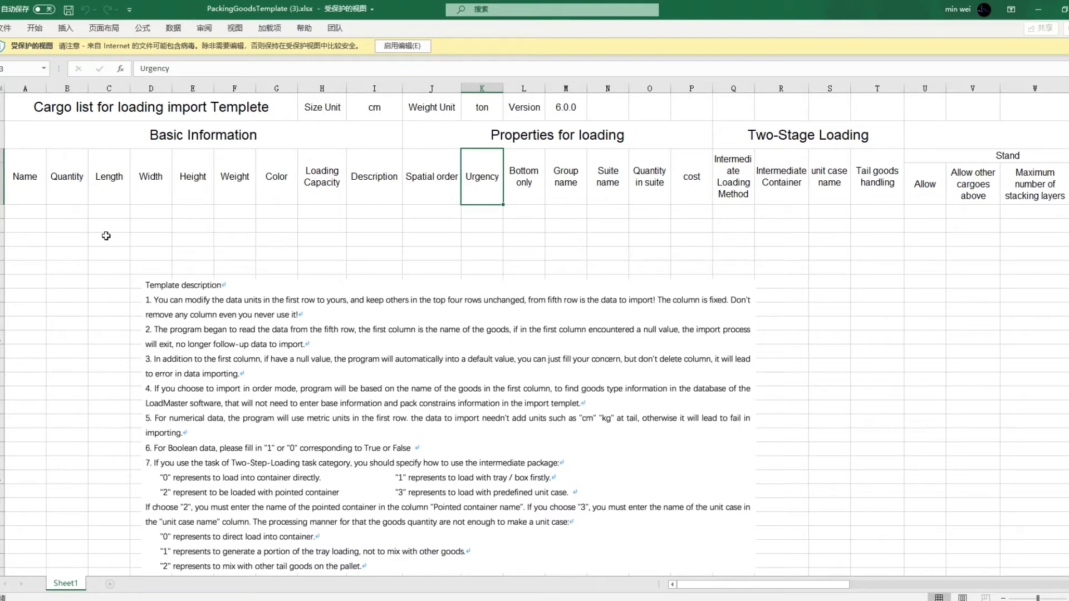
left_click(402, 46)
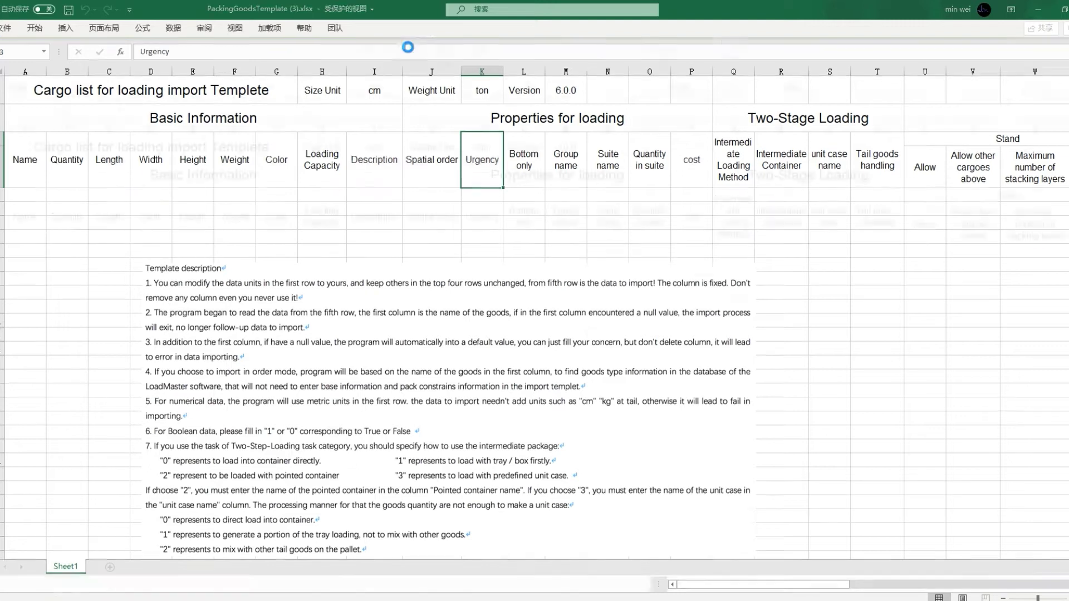
Examine the template's basic columns from Name to Weight and the available size unit options
left_click_drag(28, 225, 225, 227)
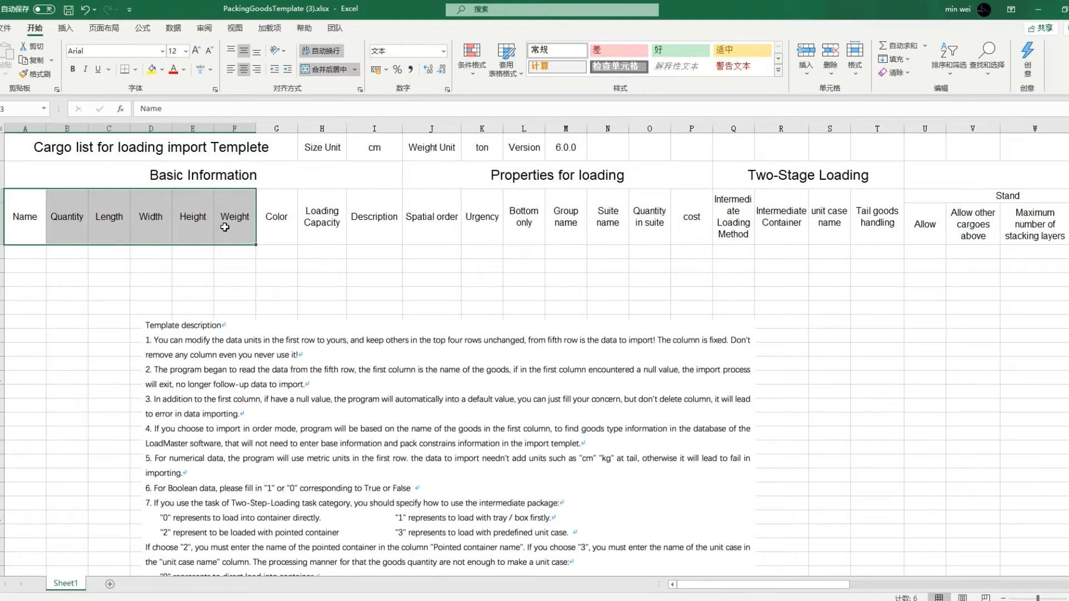
left_click_drag(320, 150, 367, 150)
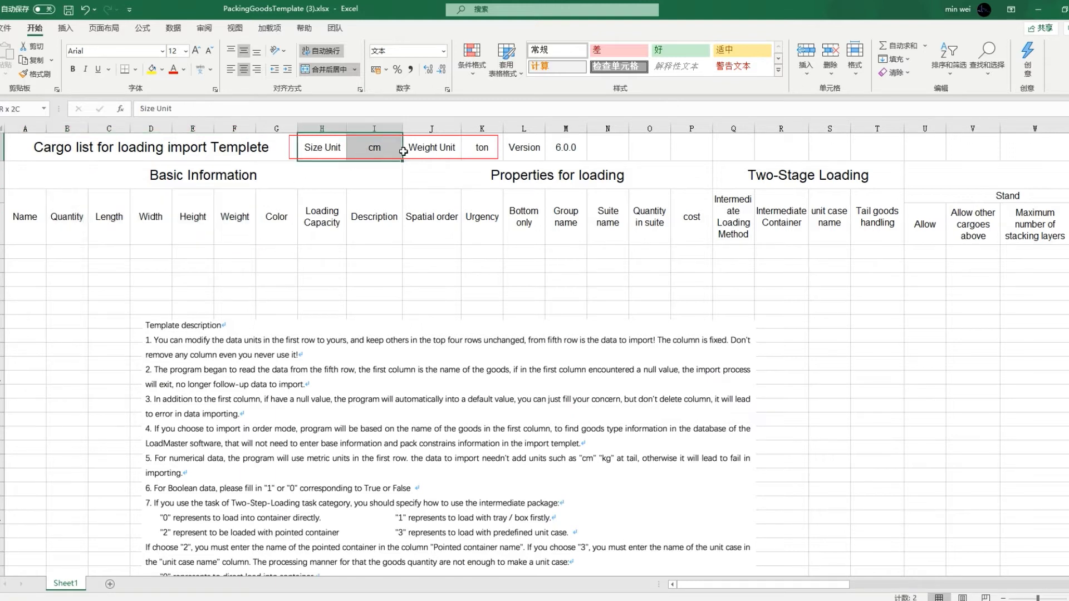
left_click(373, 152)
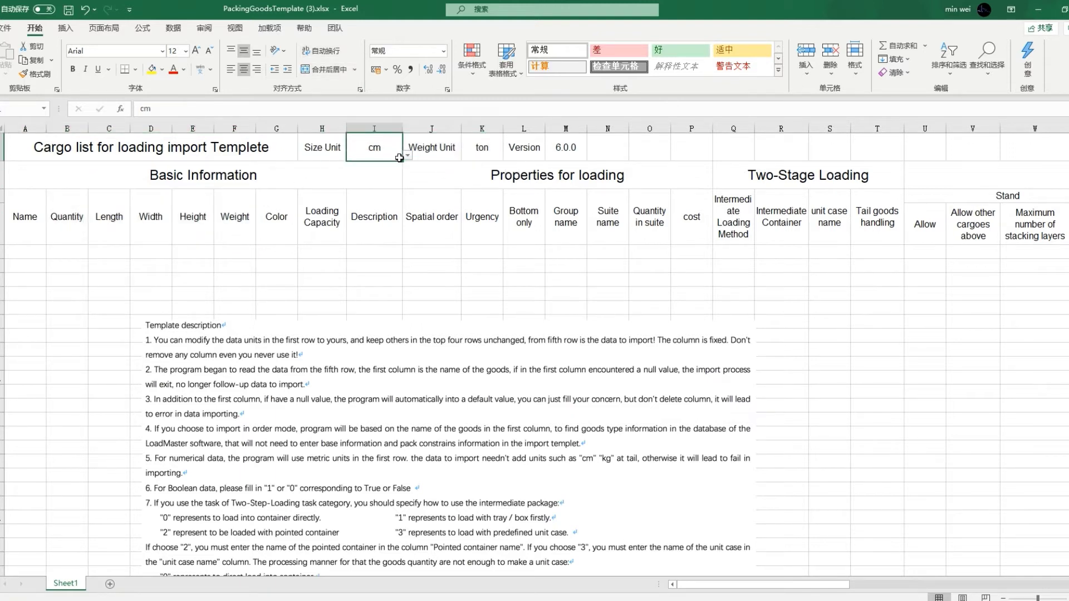
left_click(408, 156)
left_click(409, 156)
left_click(245, 233)
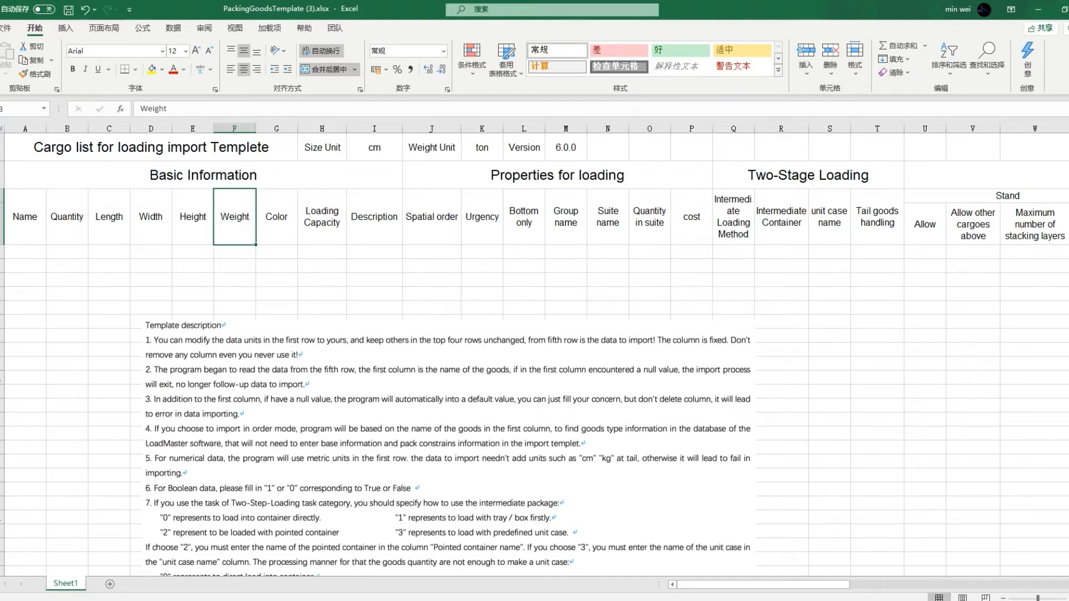
Switch to the filled-in workbook PackingGoodsTemplate (1).xlsx and check its size unit options
mouse_move(543, 599)
left_click(542, 579)
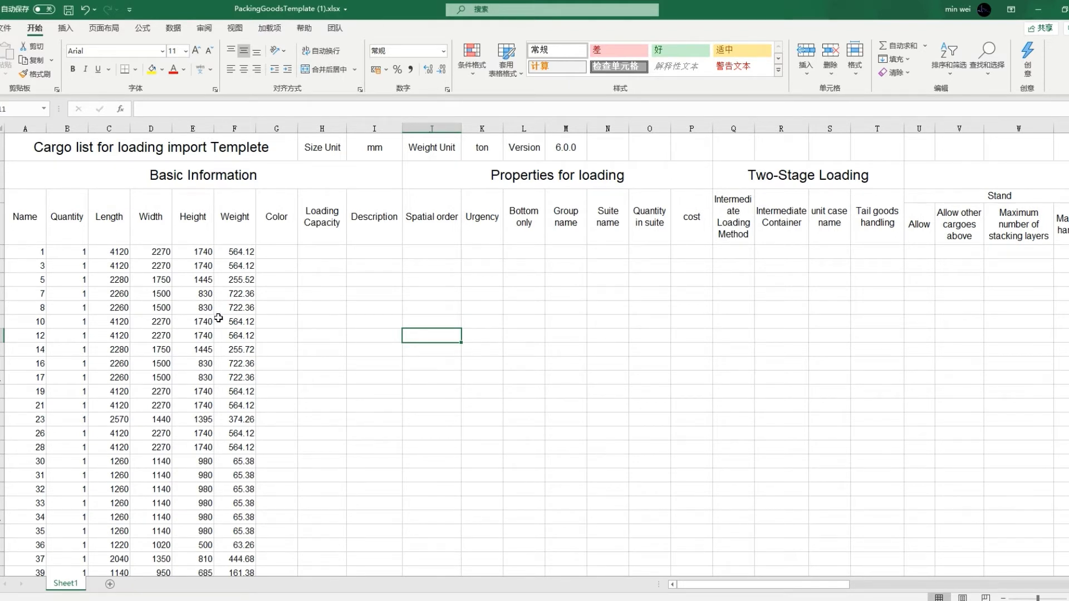
left_click(398, 155)
left_click(408, 158)
left_click(409, 157)
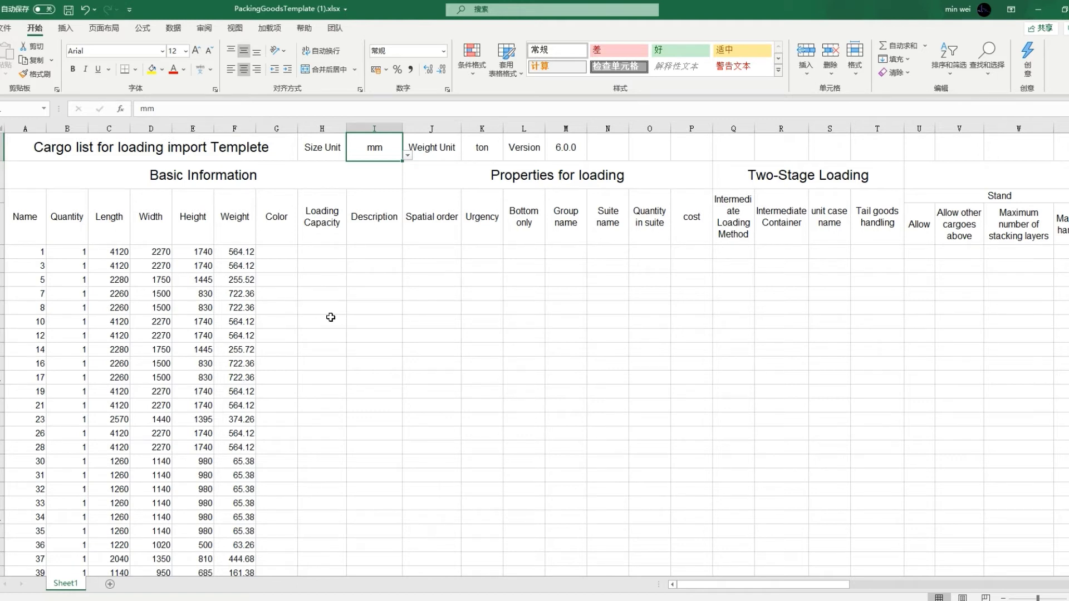
Enter =INT(F5) as the first cargo's Loading Capacity and fill the formula down for all cargo rows
left_click(328, 225)
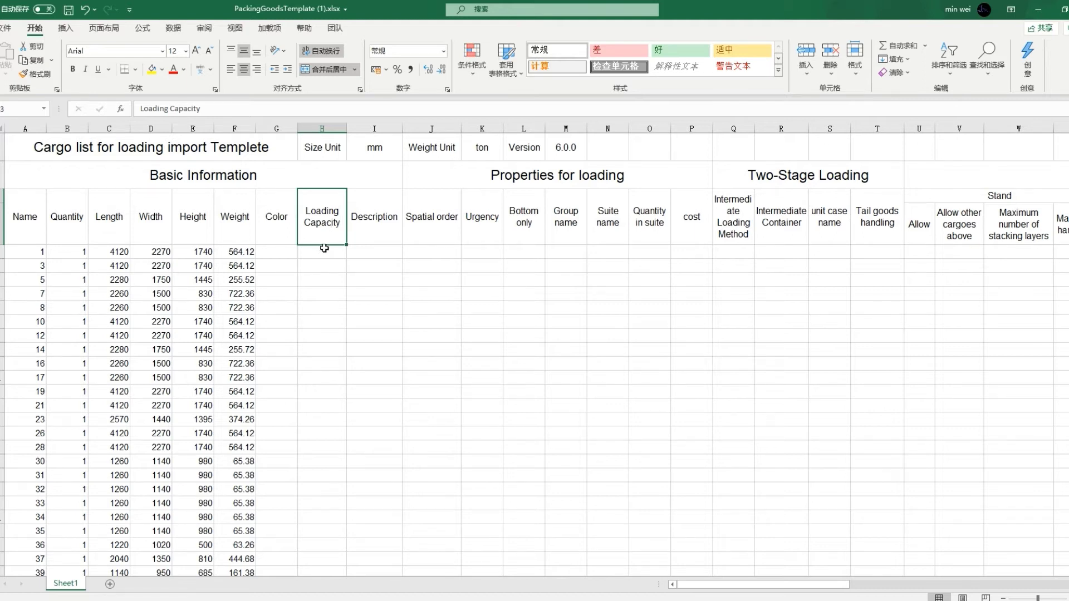
left_click(324, 249)
type("=")
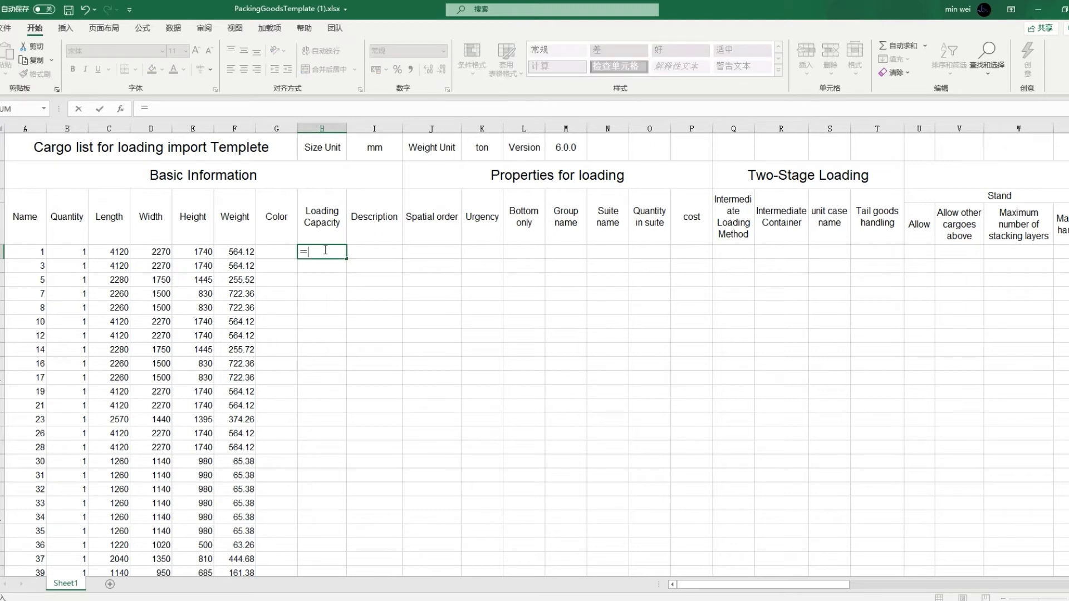
type("int()")
left_click(241, 250)
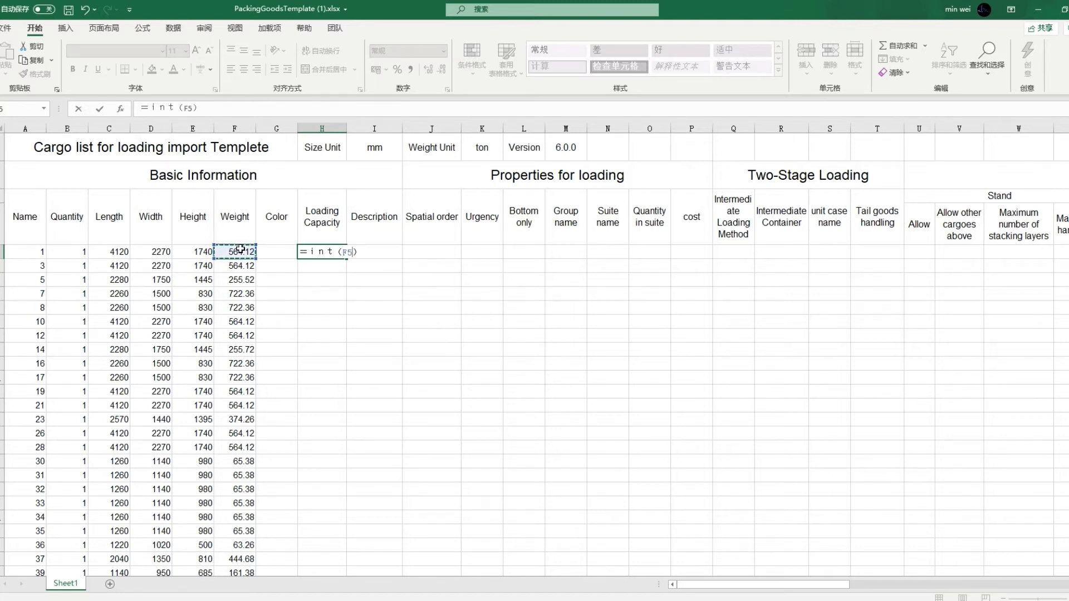
key("Return")
left_click(339, 251)
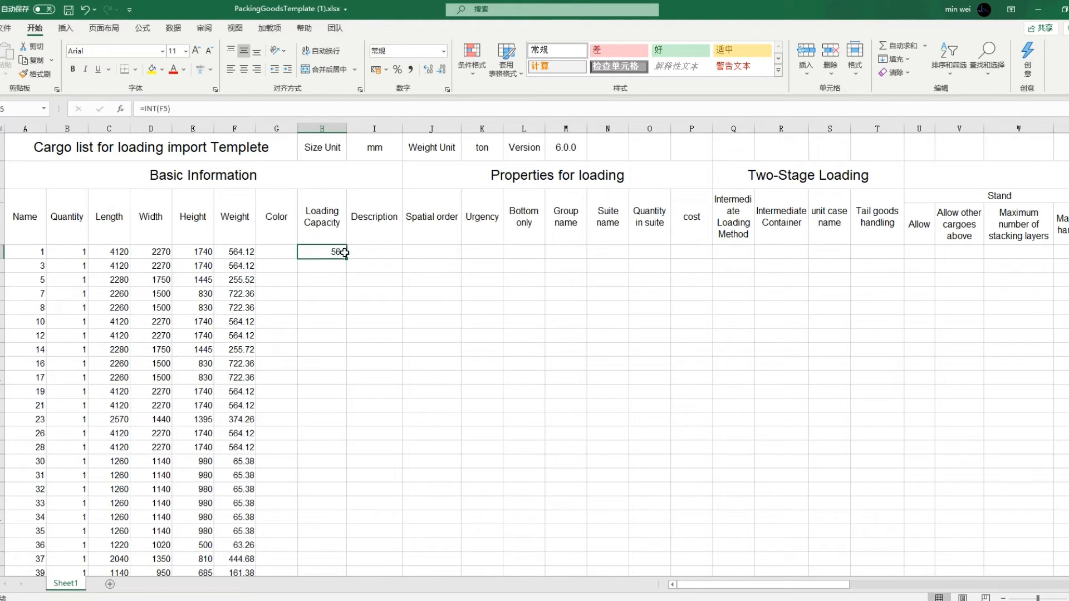
double_click(346, 257)
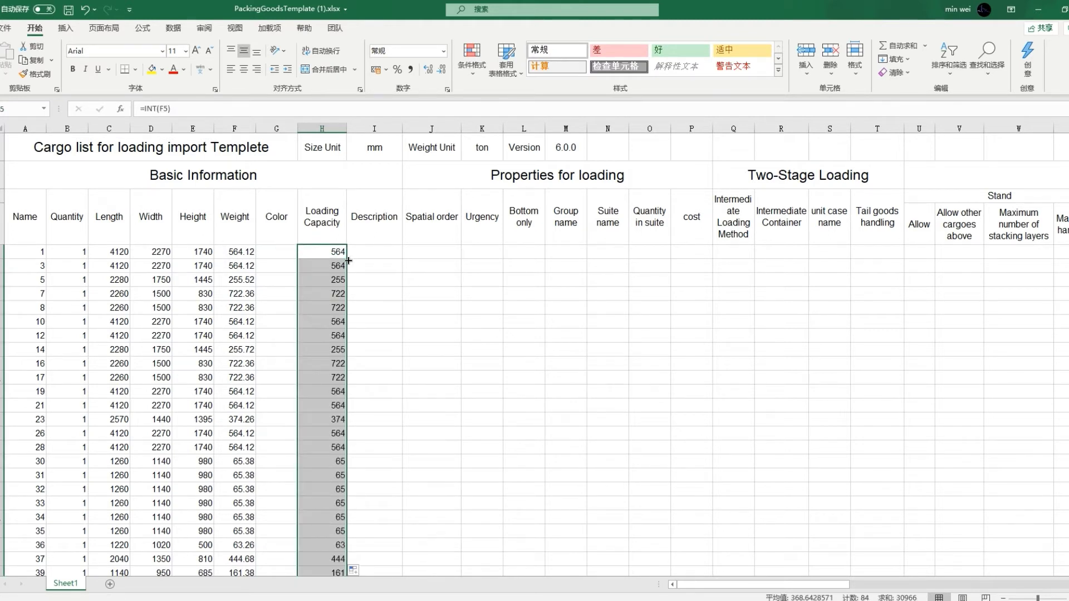
Examine the Spatial order column and the placement mode headings from Stand through Lay & Rotate
left_click(430, 231)
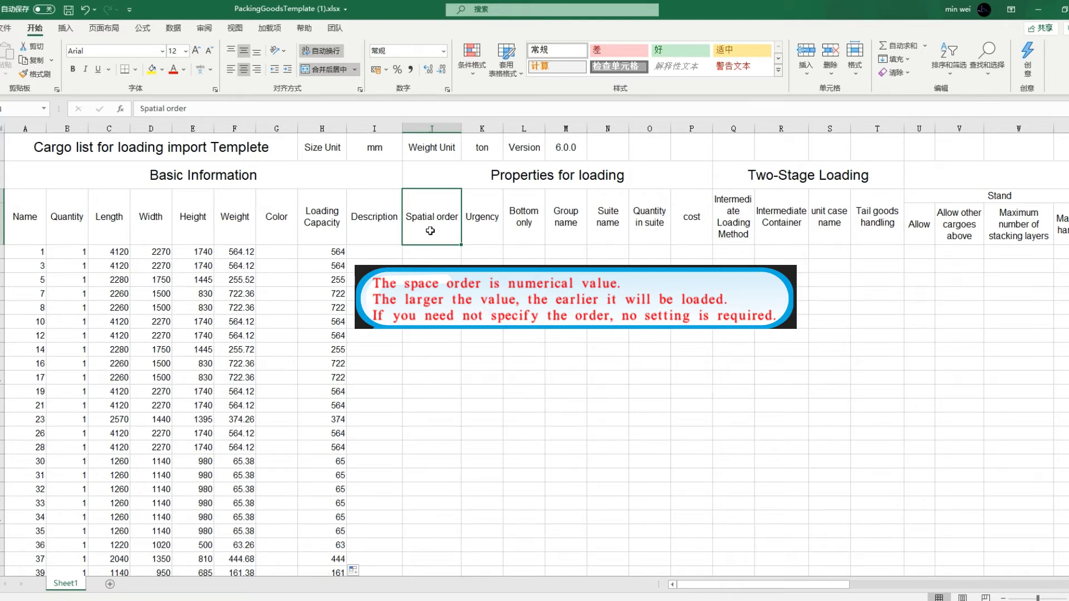
left_click_drag(696, 584, 846, 583)
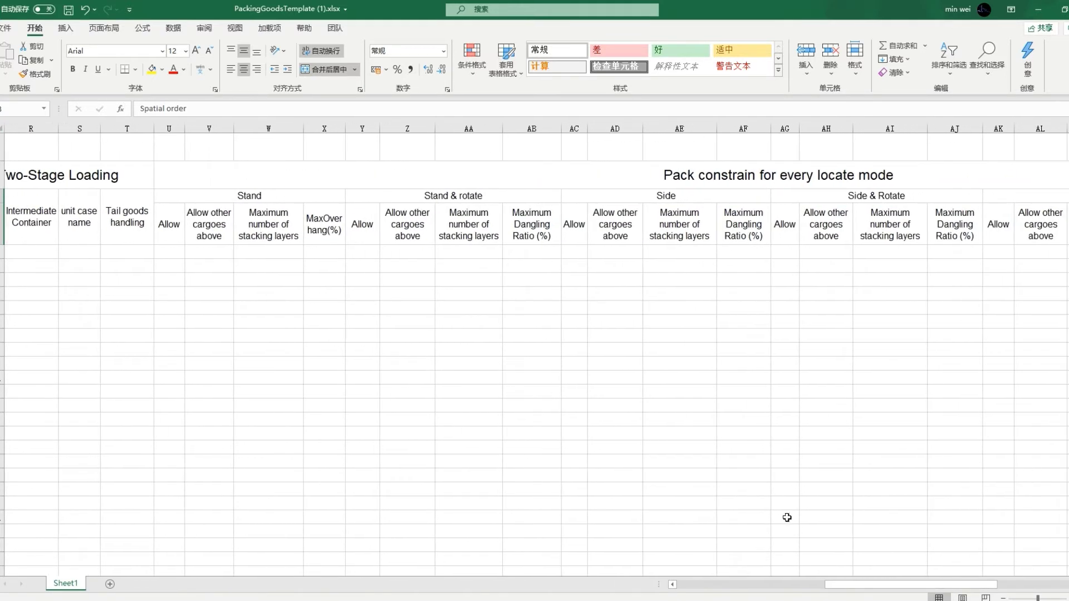
left_click_drag(276, 198, 959, 193)
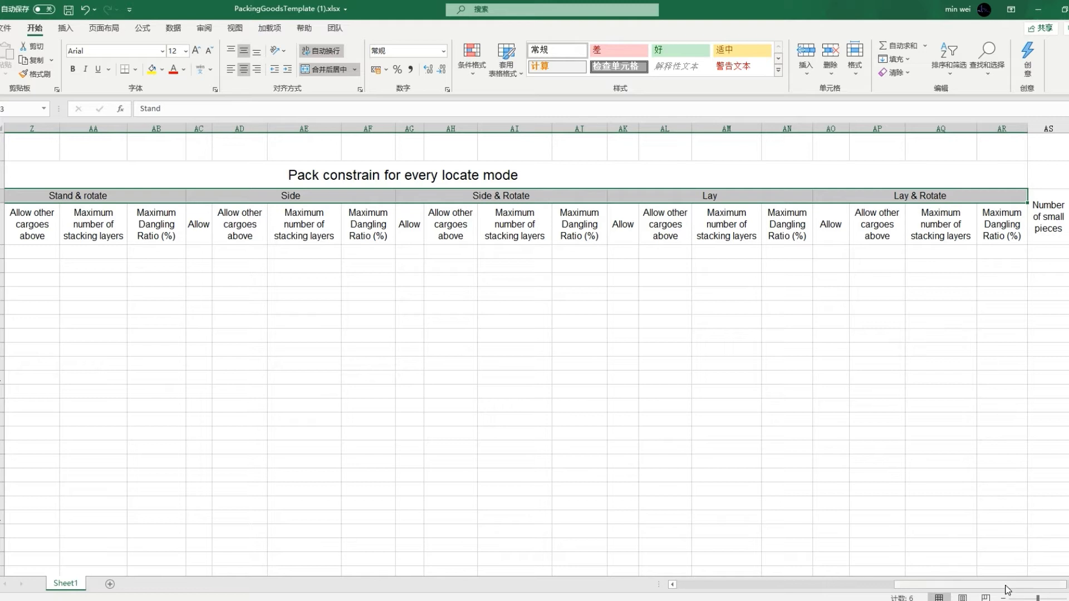
left_click_drag(978, 588, 866, 587)
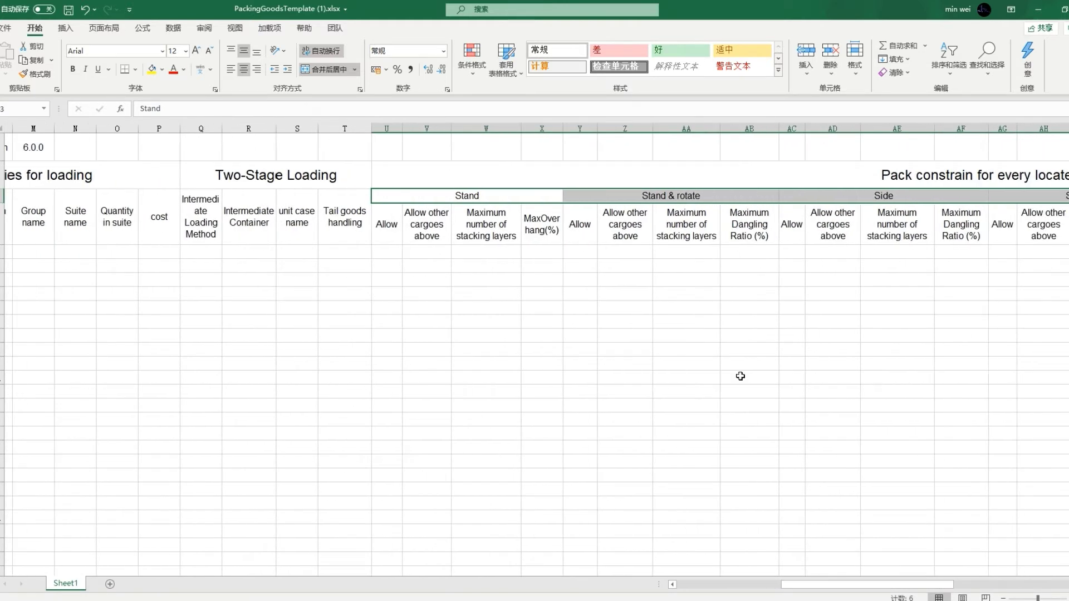
left_click_drag(461, 198, 624, 196)
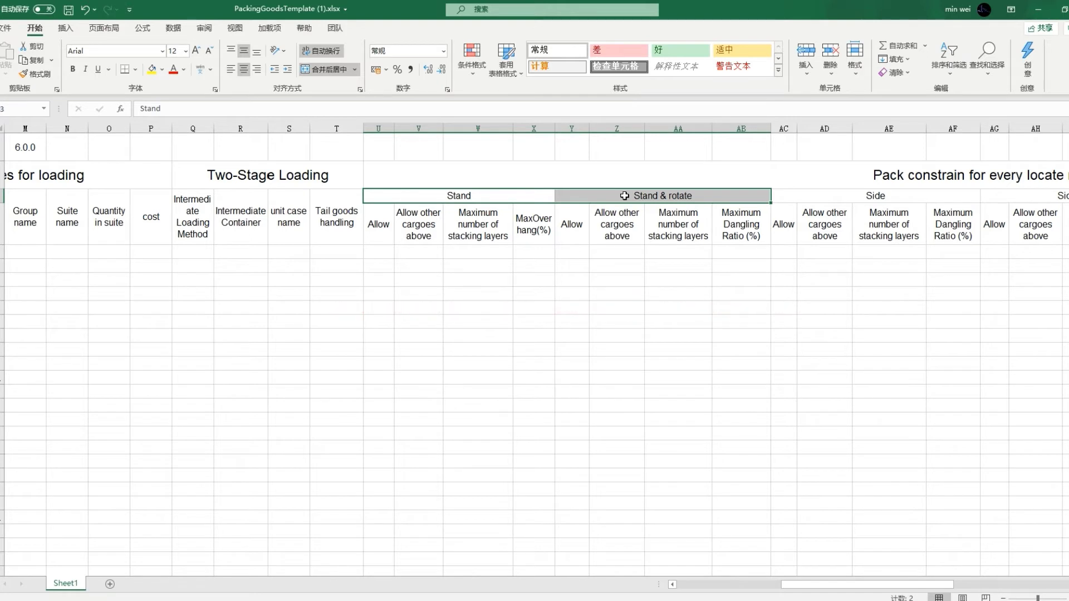
Enter 0 in the first cargo's Allow cells for Side, Side & Rotate, Lay, and Lay & Rotate
left_click(783, 253)
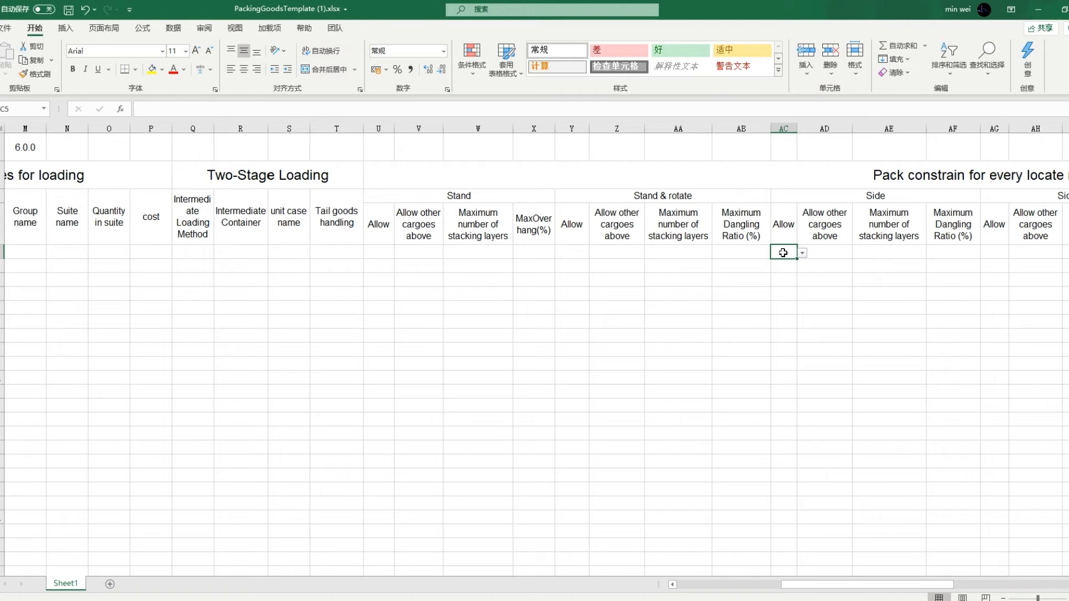
type("0")
left_click(994, 252)
type("0")
left_click_drag(911, 585, 974, 580)
left_click(907, 252)
type("0")
left_click_drag(916, 589, 940, 582)
left_click(909, 253)
type("0")
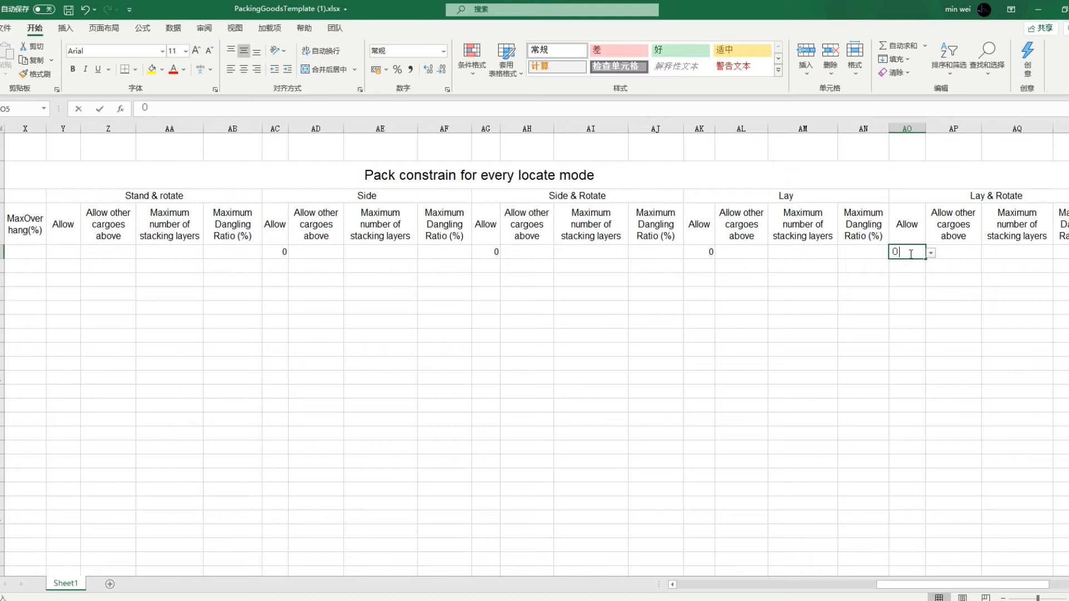
Fill the first cargo's Side and Lay constraint values from AC5 to AO5 down through all cargo rows
left_click_drag(273, 253, 913, 252)
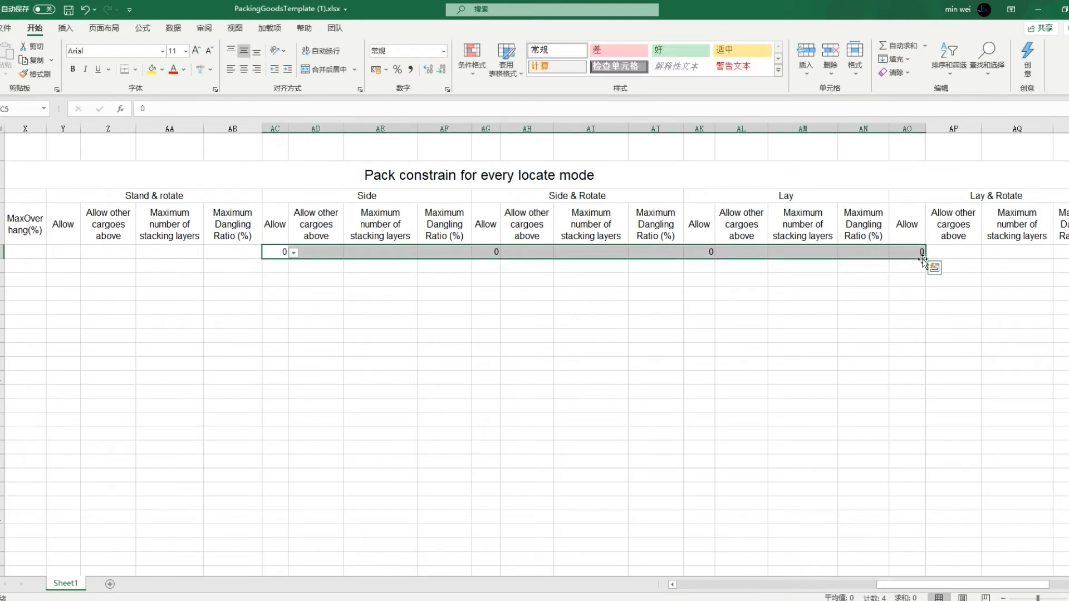
double_click(925, 258)
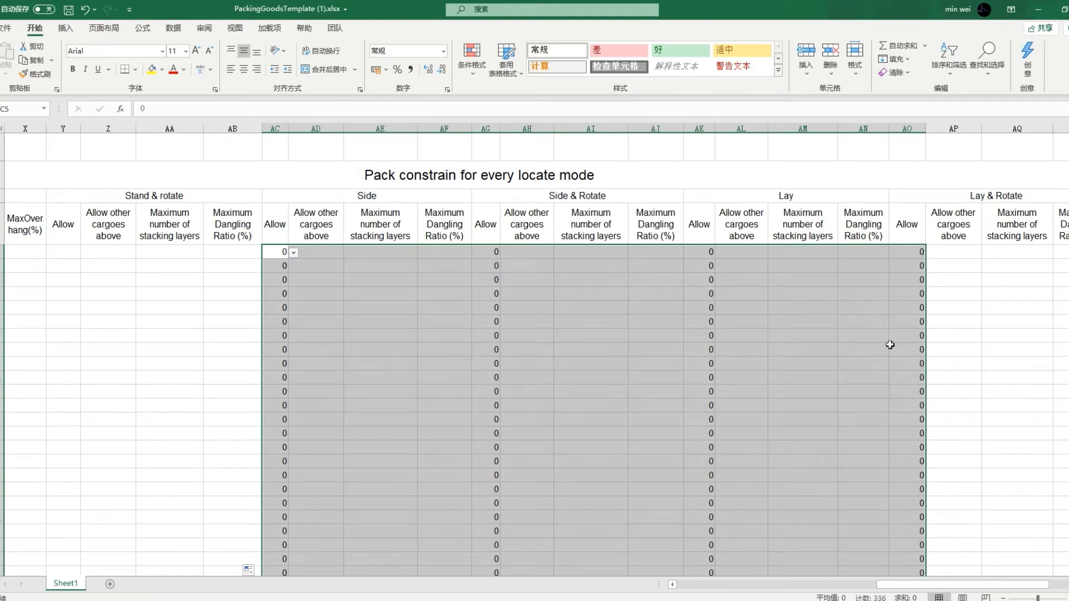
left_click_drag(892, 585, 823, 589)
left_click(556, 355)
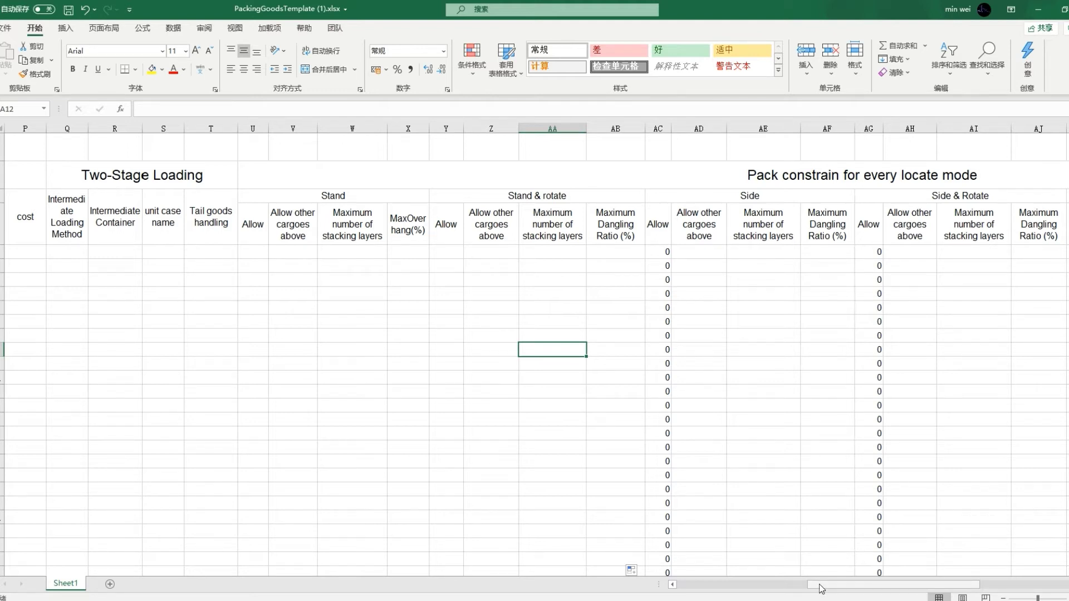
Turn on filtering for the column header row above the cargo data
left_click_drag(821, 589, 677, 589)
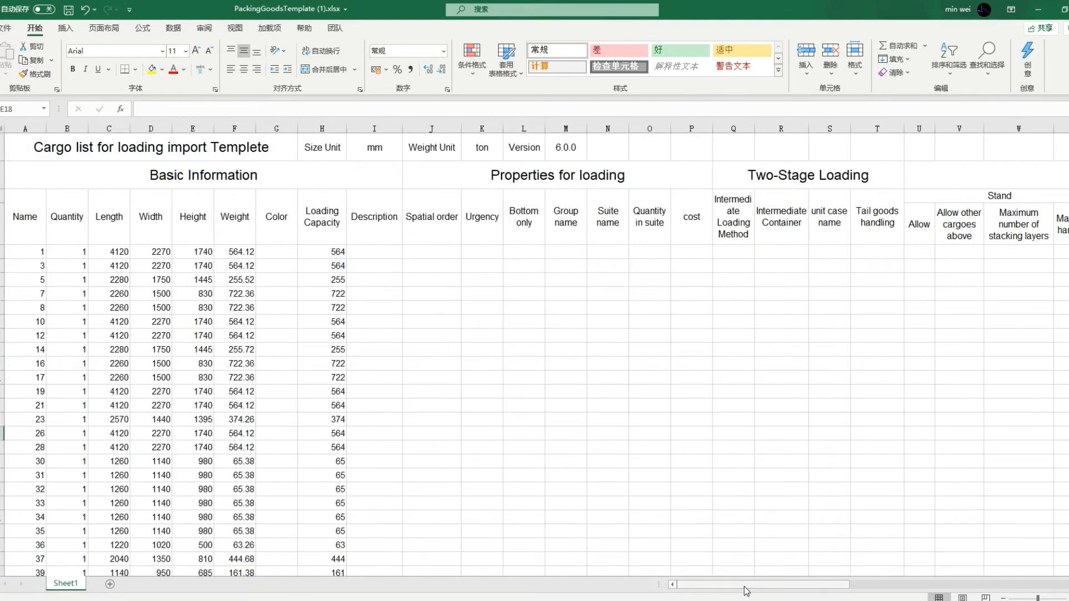
left_click(3, 228)
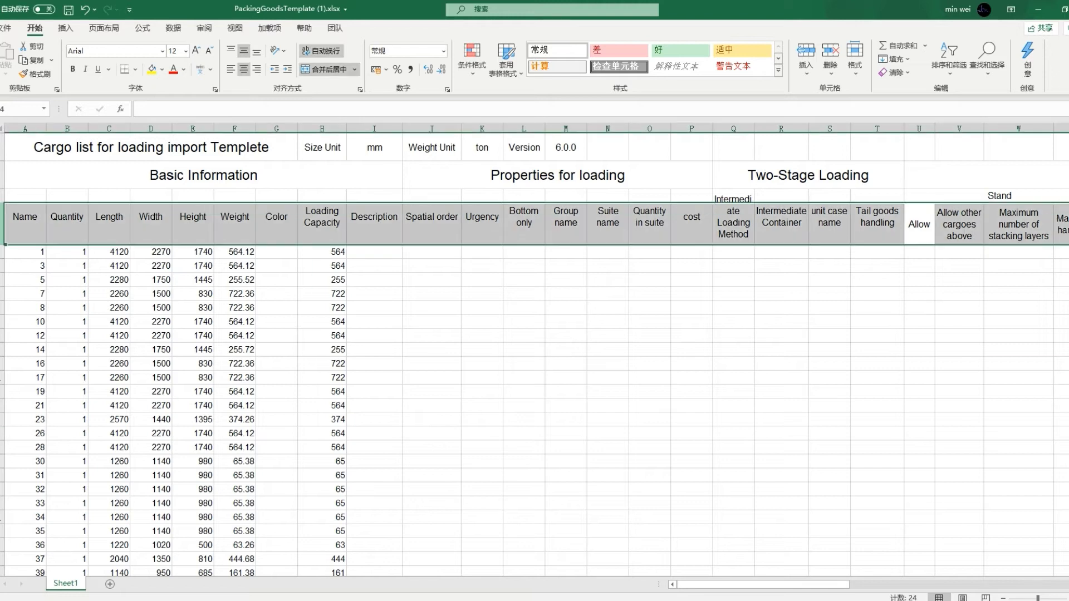
left_click(950, 73)
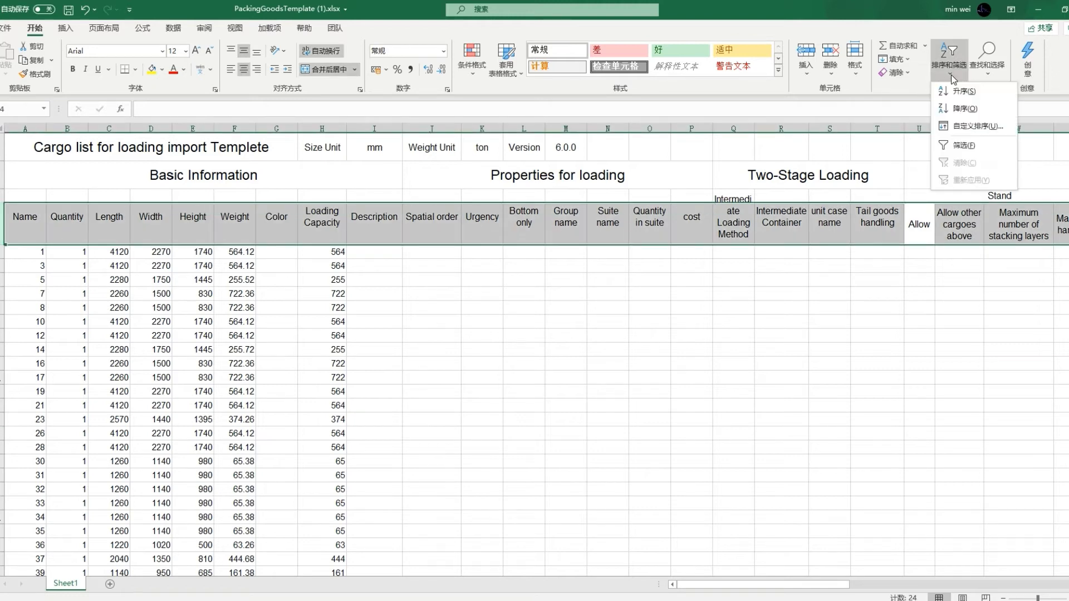
left_click(956, 149)
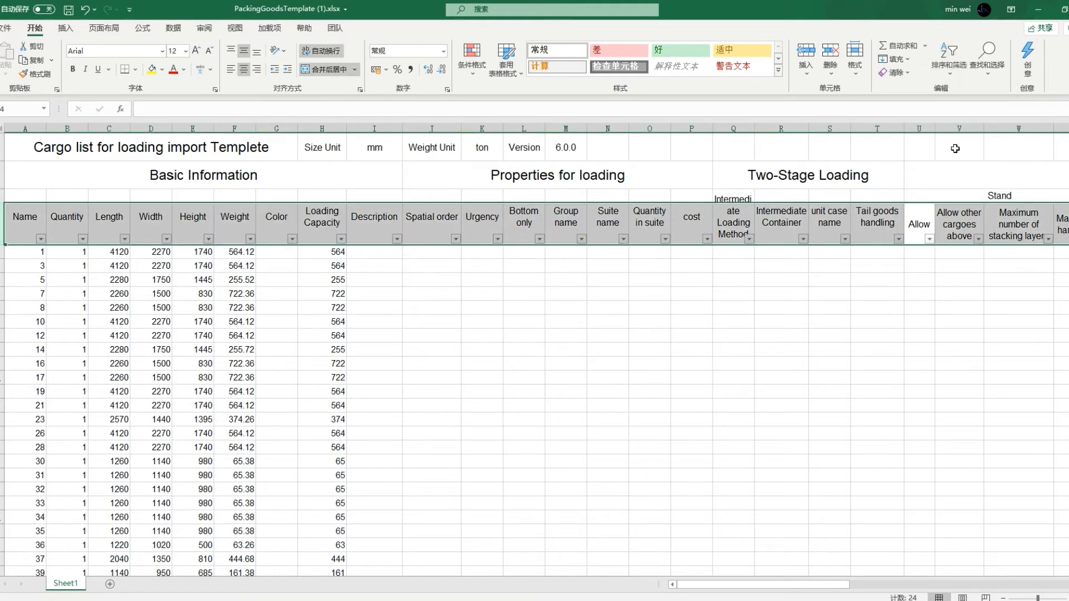
Filter the Length column to show only cargoes with the value 1140
left_click(124, 239)
left_click(52, 354)
type("1140")
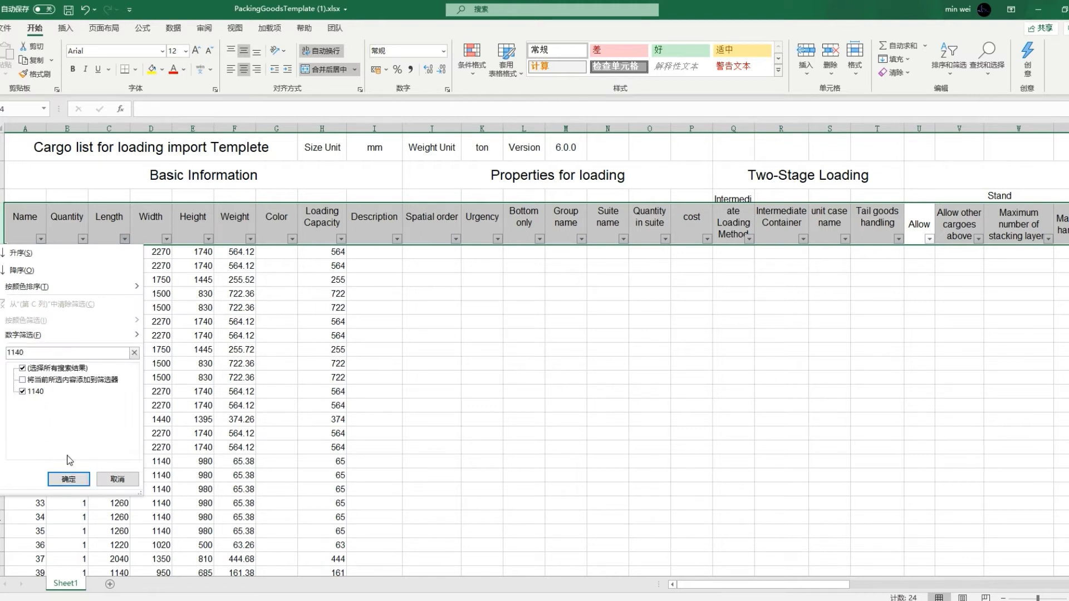
left_click(68, 479)
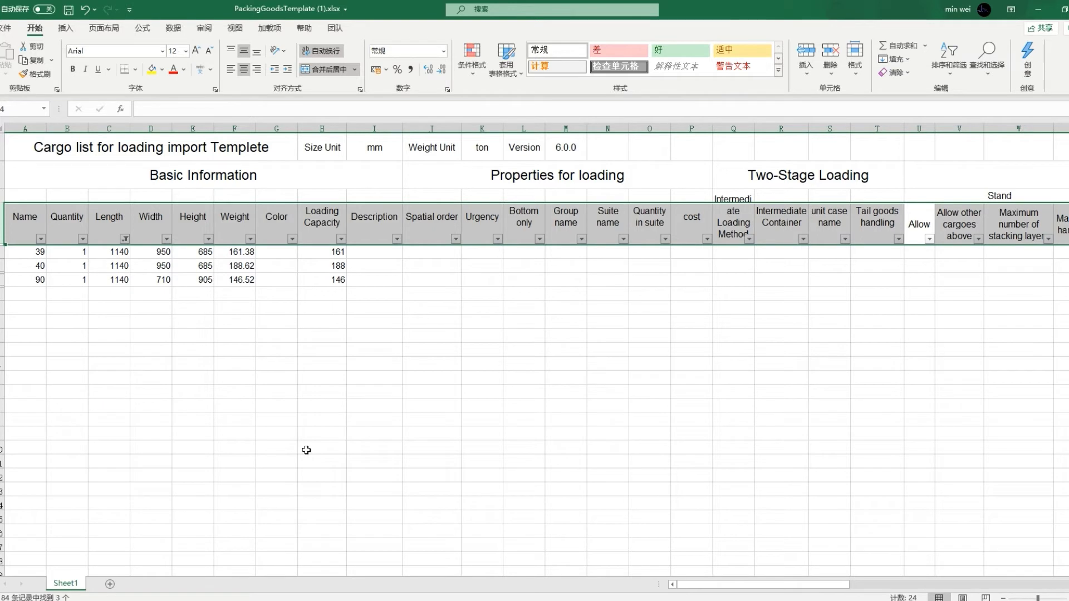
Set the Stand placement's Allow value to 0 for all three filtered cargo rows
left_click_drag(722, 584, 796, 584)
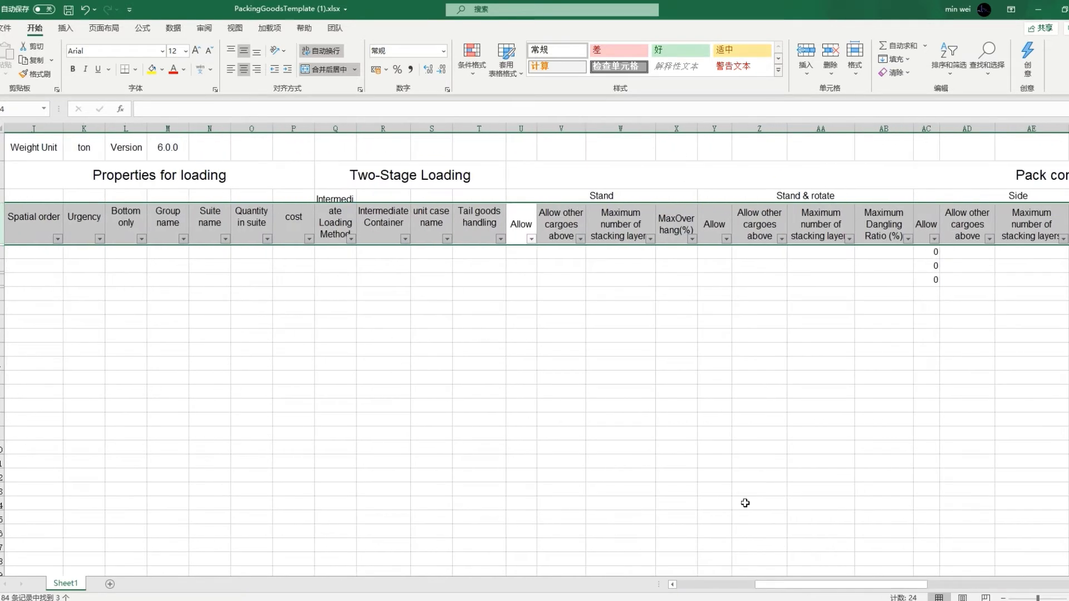
left_click(514, 252)
type("0")
left_click_drag(537, 260, 538, 285)
left_click(489, 332)
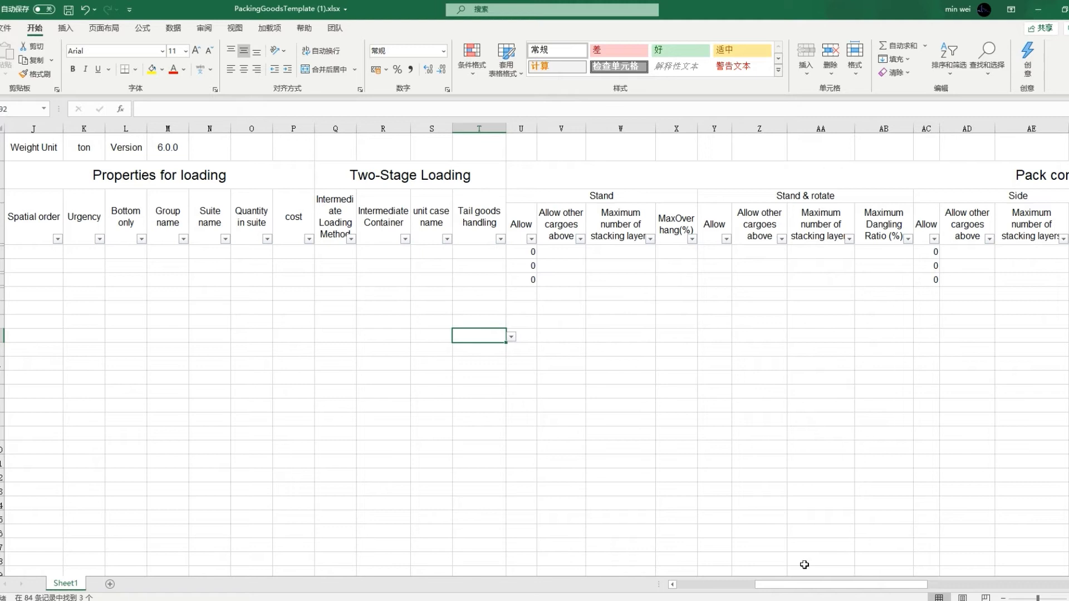
left_click_drag(804, 585, 725, 586)
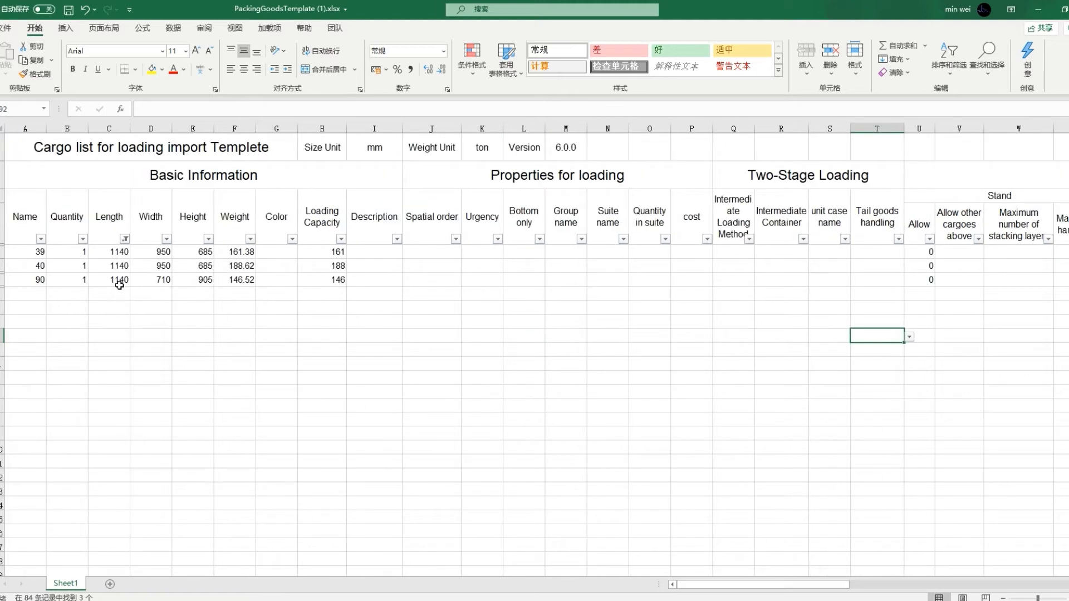
Show cargoes of all lengths again and filter the Width column to only those with the value 1140
left_click(125, 239)
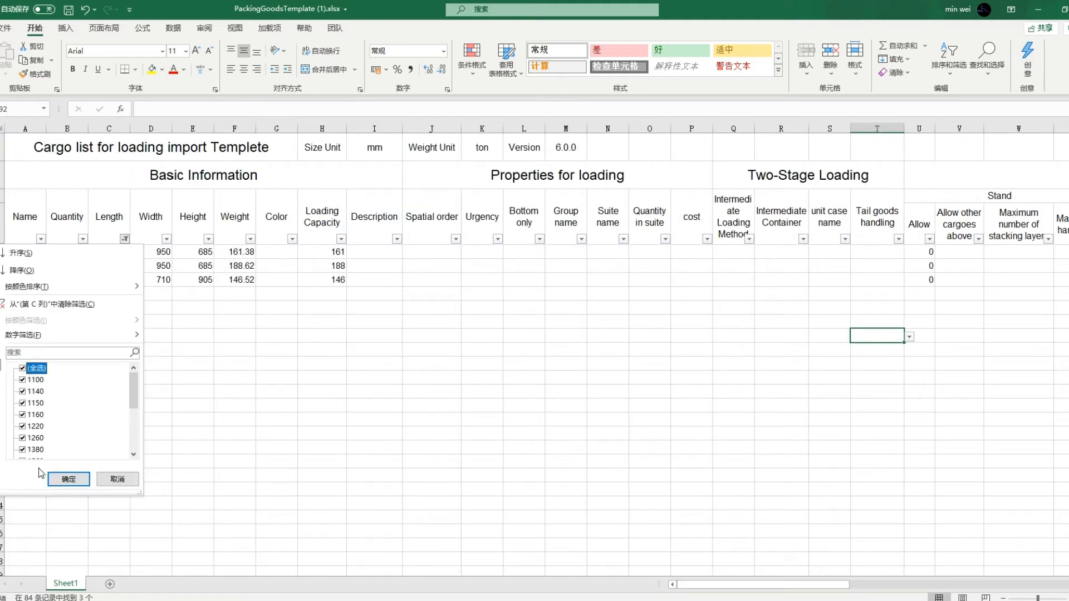
left_click(61, 479)
left_click(166, 239)
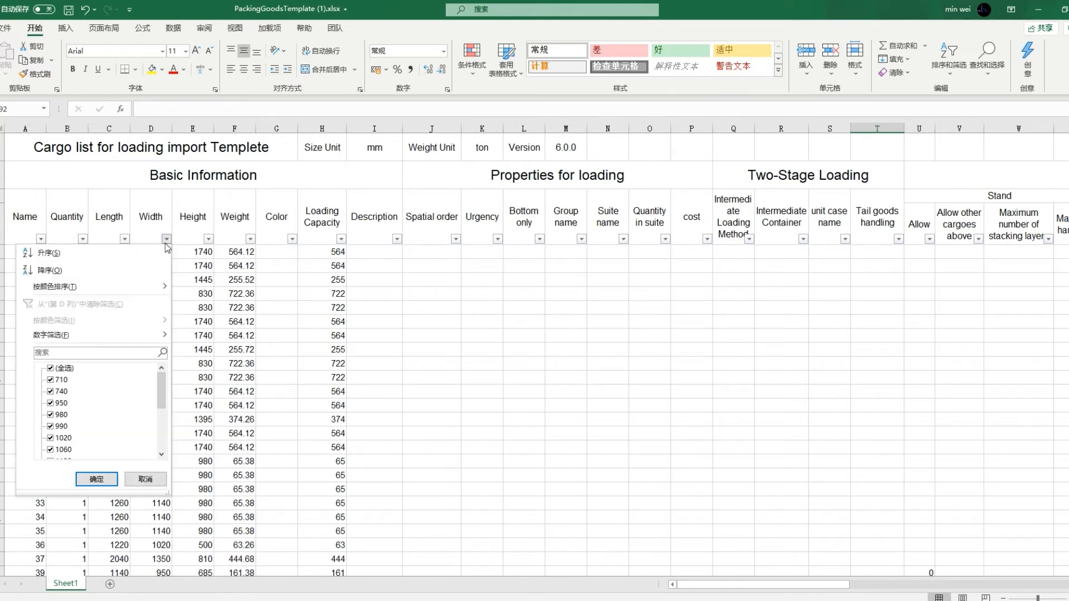
left_click(74, 353)
type("1140")
left_click(90, 478)
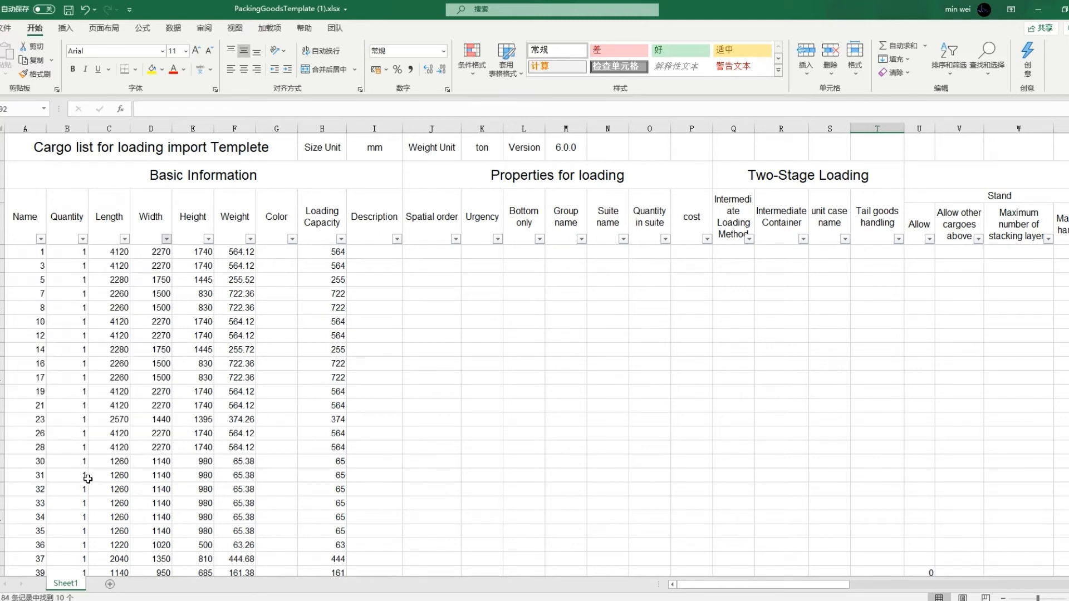
Set the Stand & rotate placement's Allow value to 0 for all filtered cargo rows
left_click_drag(749, 588, 840, 589)
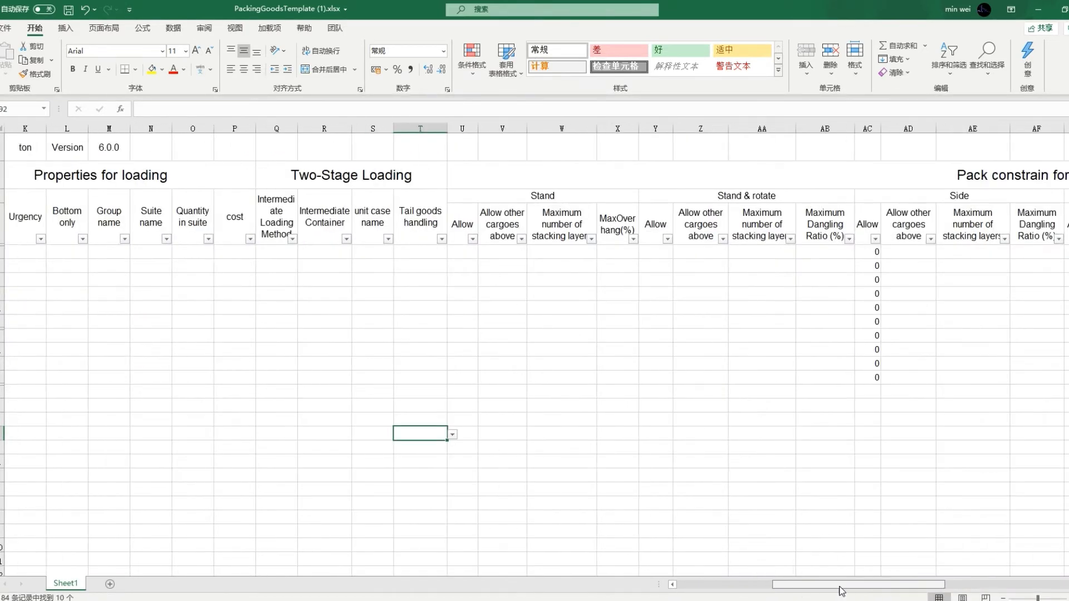
left_click(613, 251)
type("00")
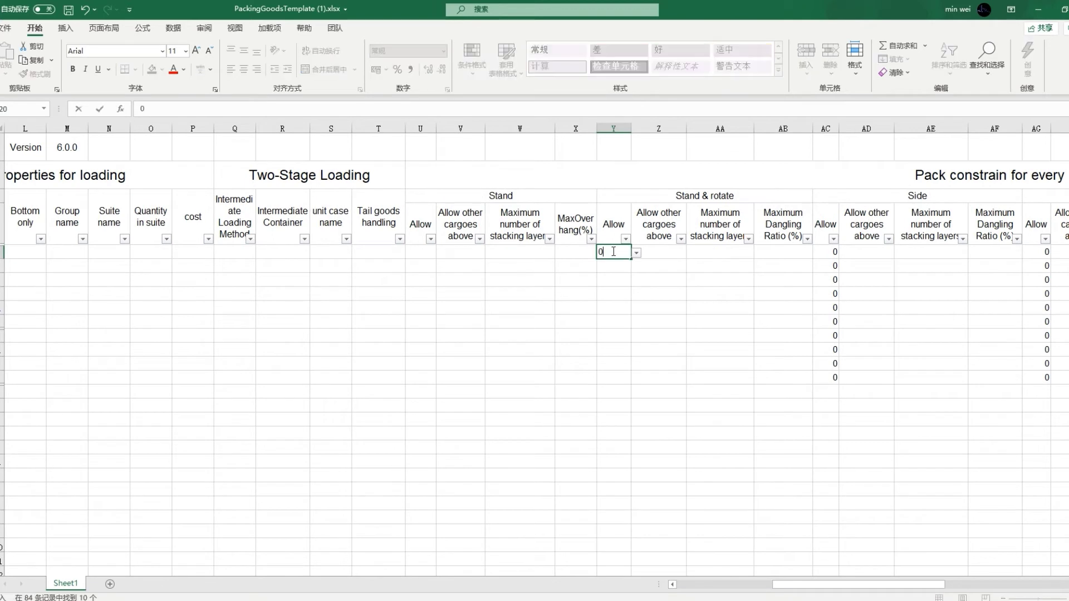
key("BackSpace")
key("ctrl+Return")
double_click(631, 259)
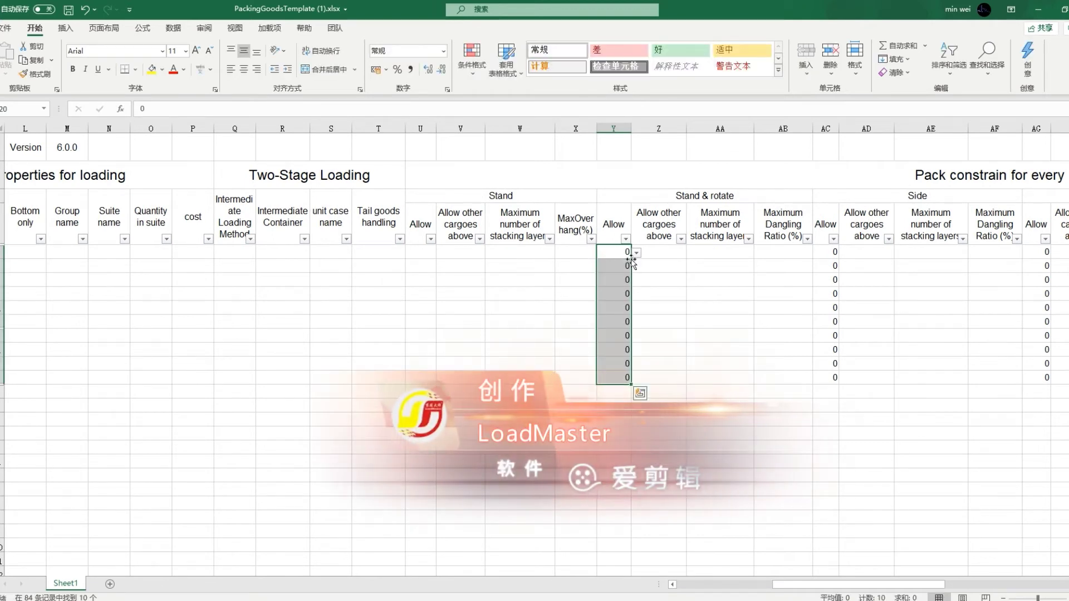
left_click(659, 433)
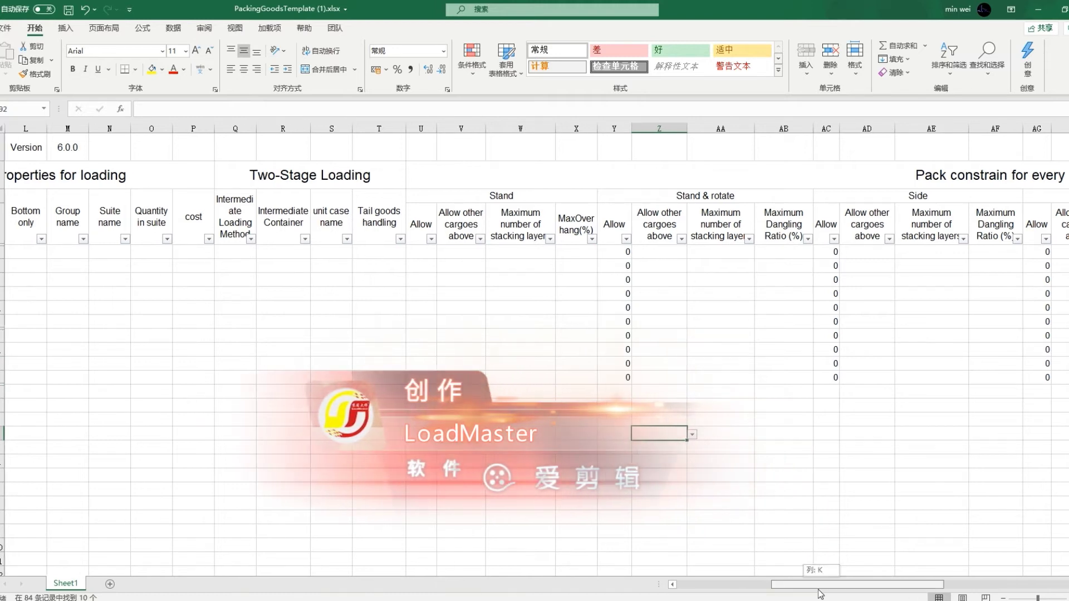
Reset the Width filter to show all cargoes and save the workbook
left_click_drag(820, 585, 724, 585)
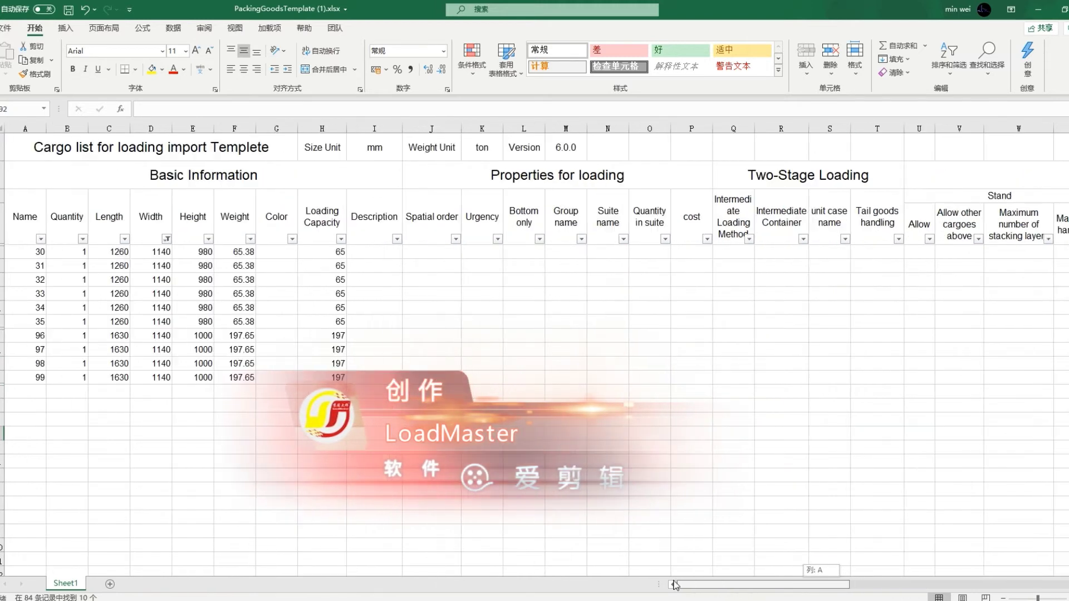
left_click(167, 239)
left_click(64, 369)
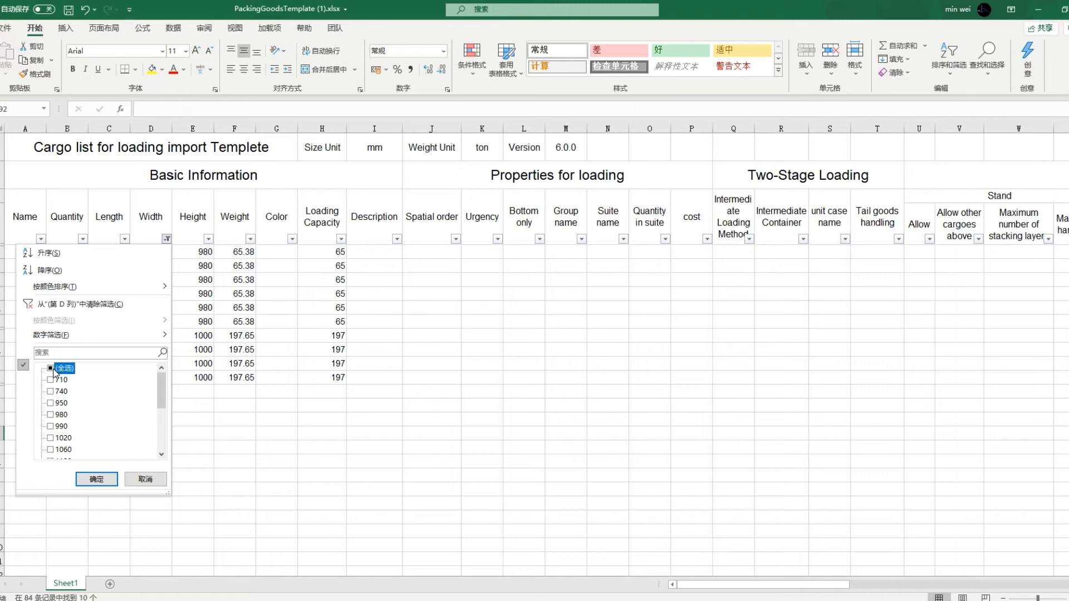
left_click(96, 479)
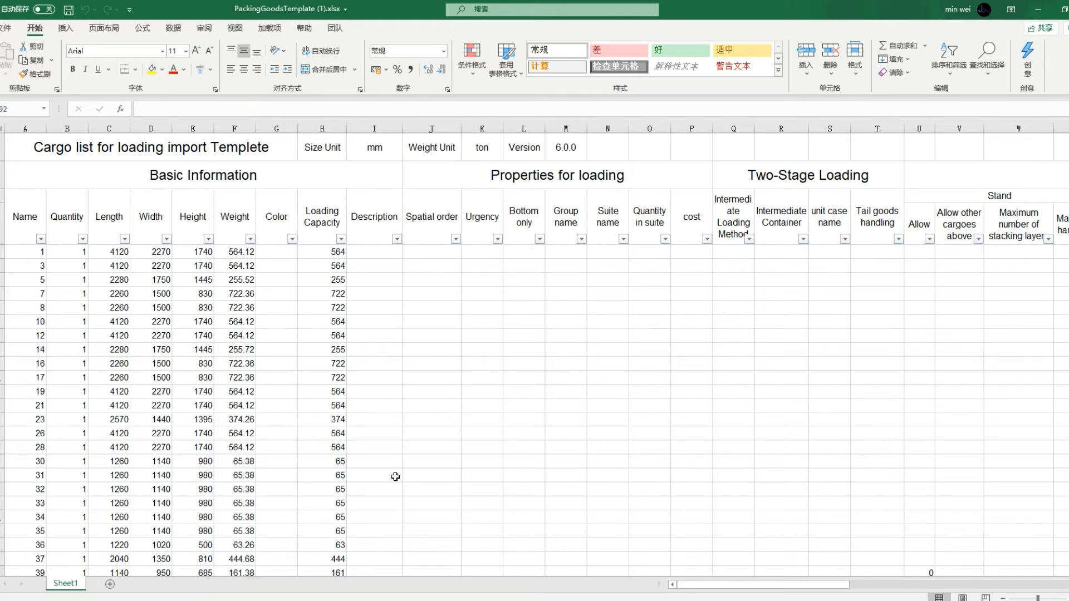
left_click(68, 10)
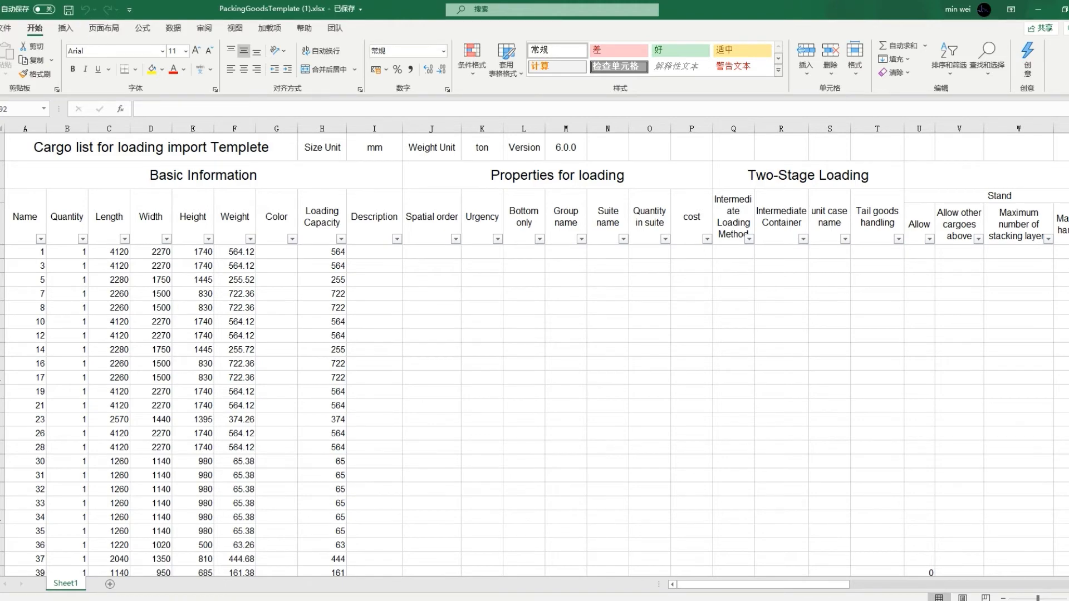
Switch to LoadMaster and import the task's cargoes from the Excel file 2装箱单导入模板PackingGoodsTemplate.zh-CN(1).xlsx on the desktop
key("alt+Tab")
left_click(205, 165)
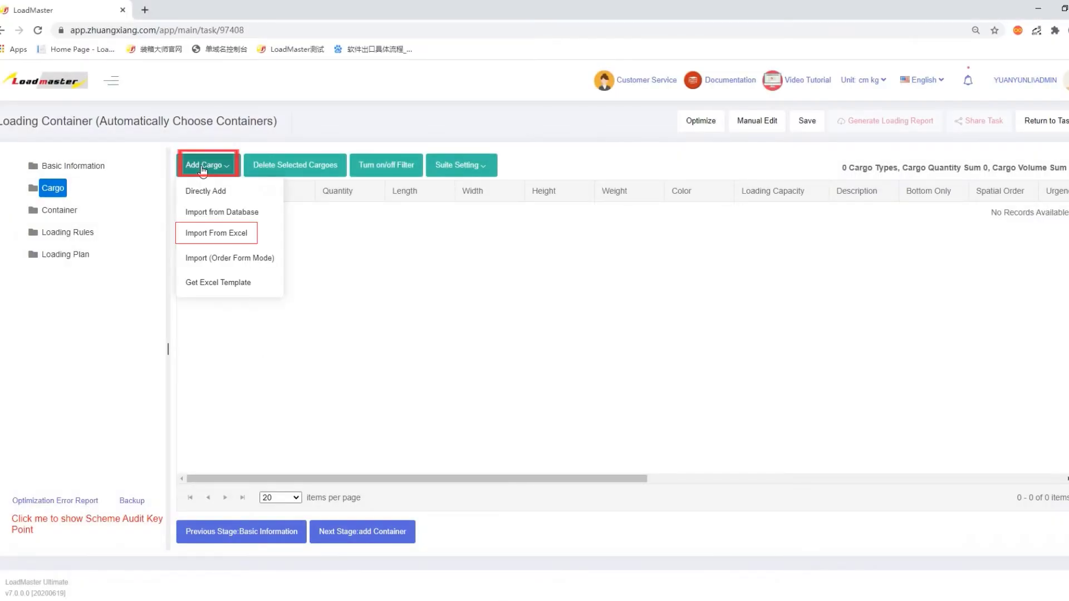
left_click(215, 236)
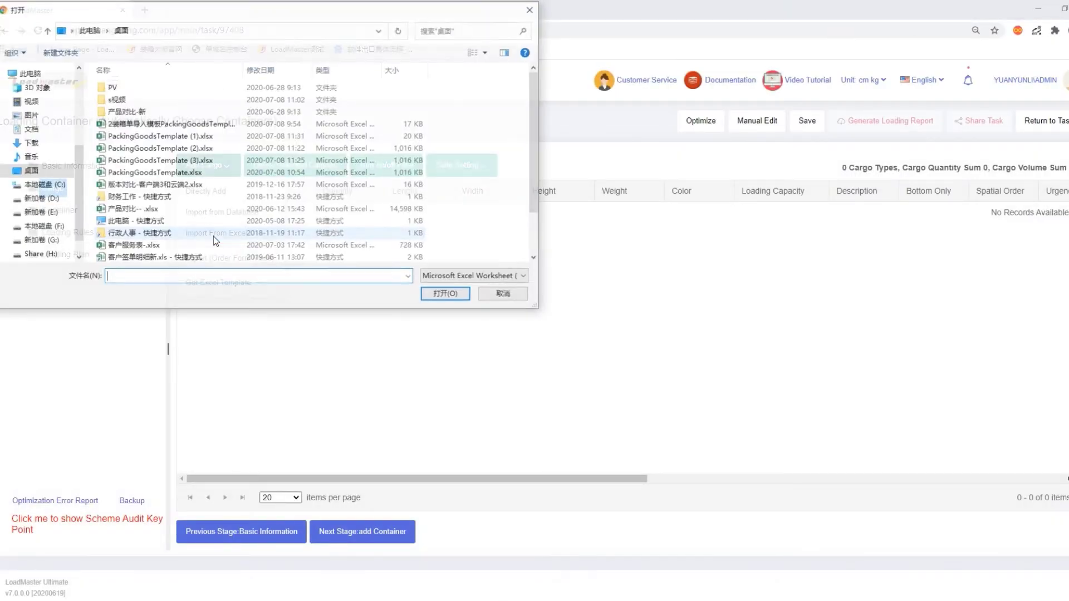
left_click(211, 127)
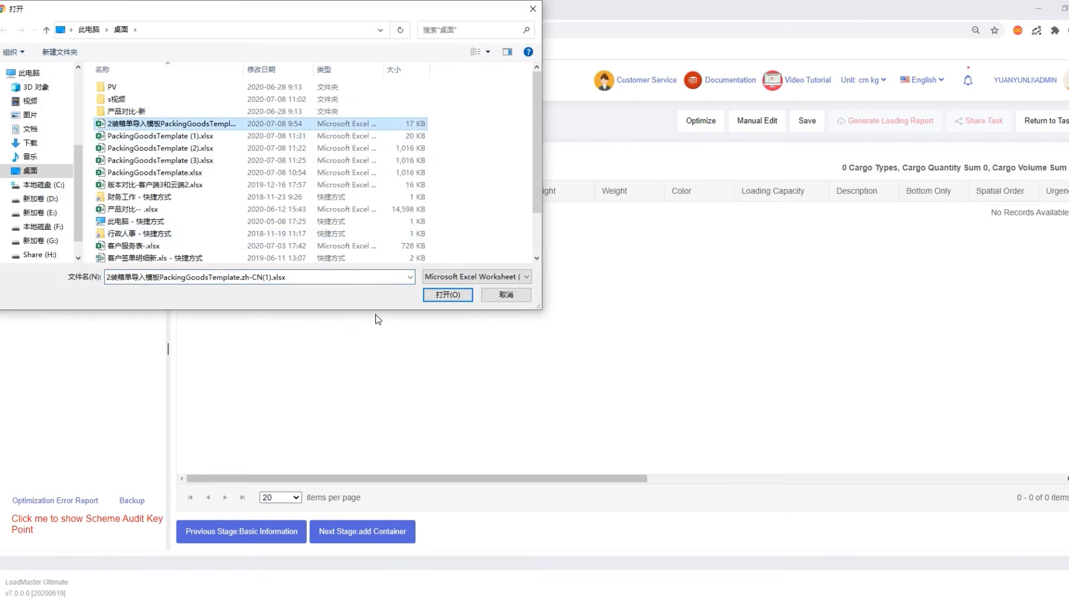
left_click(437, 298)
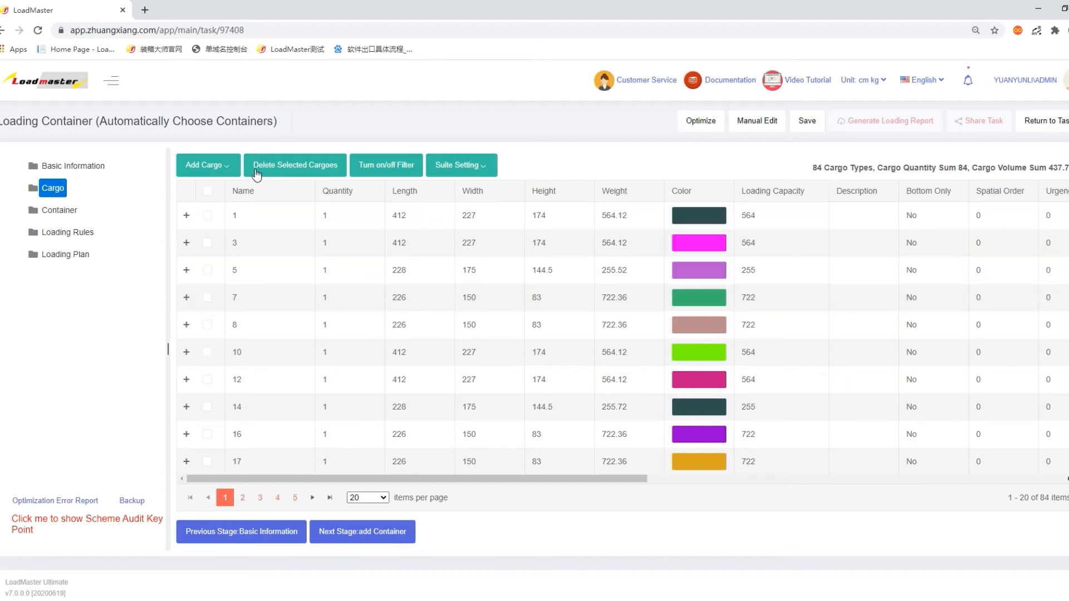
left_click(219, 167)
Add the 40HC-PSA and 20GP-PSA containers to the task from the database
left_click(61, 215)
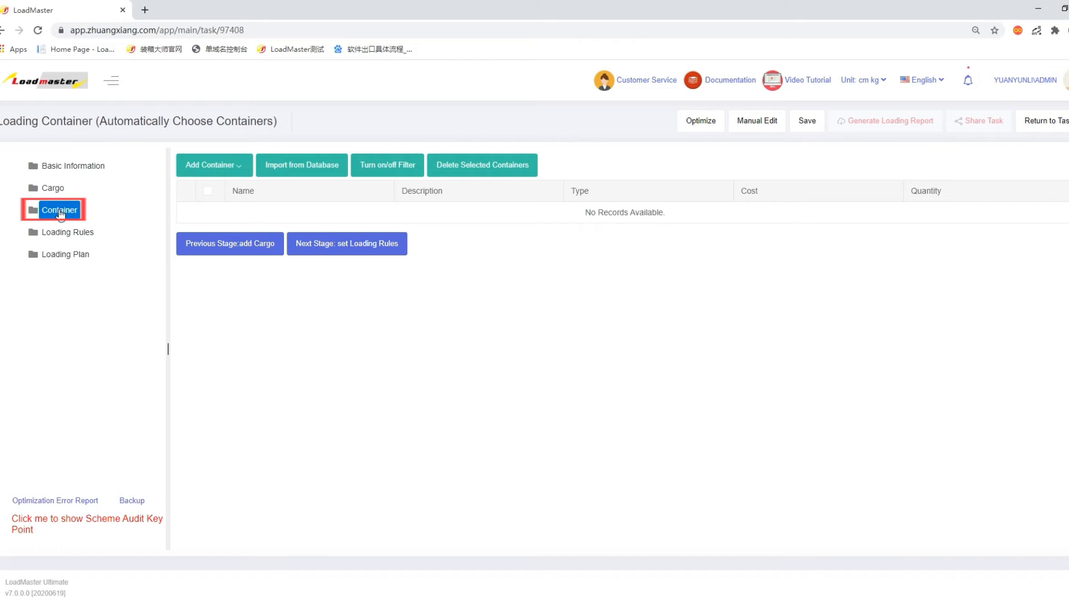
left_click(289, 167)
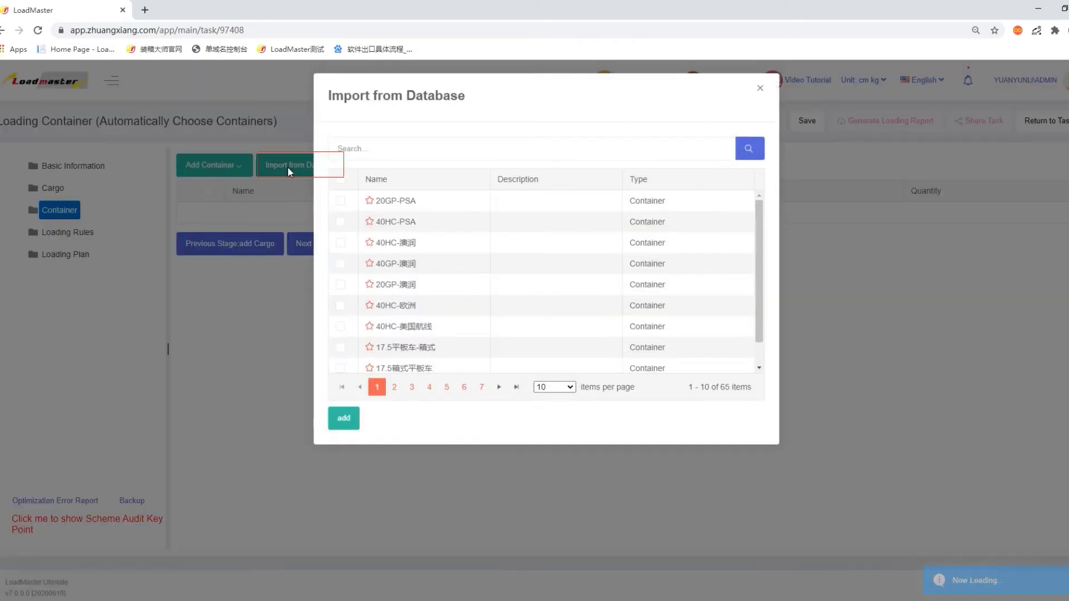
left_click(340, 223)
left_click(339, 200)
left_click(343, 417)
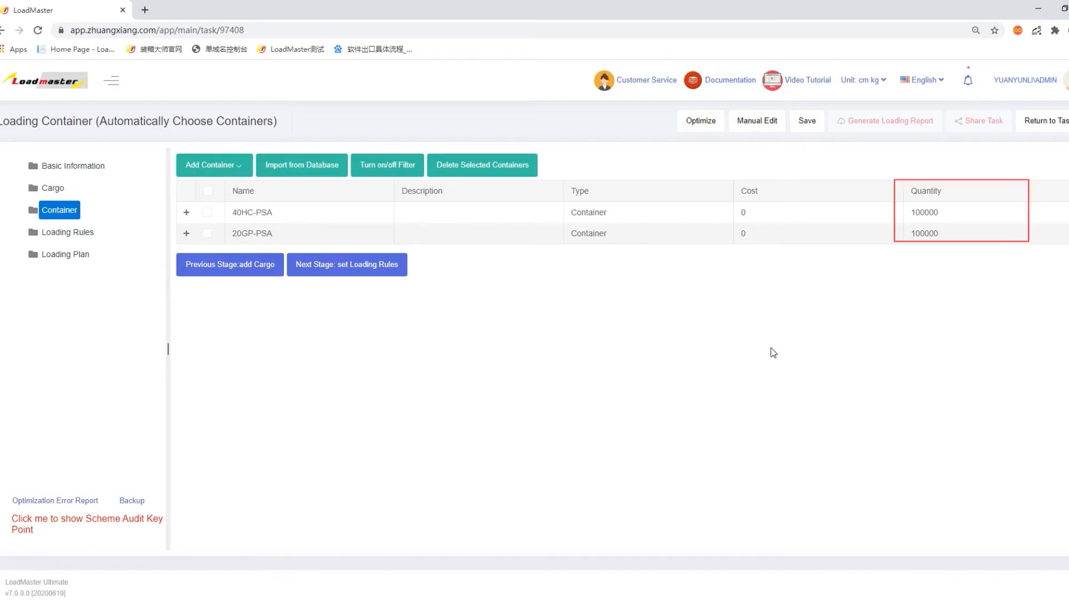
Set the 40HC-PSA container's reserved height to 10 cm
left_click(945, 213)
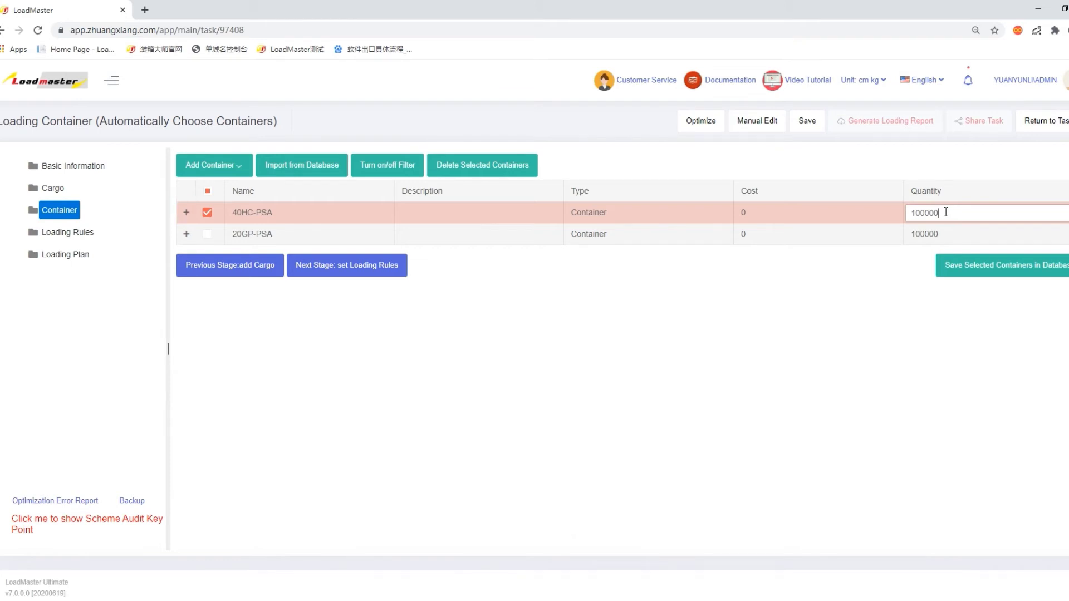
left_click(187, 213)
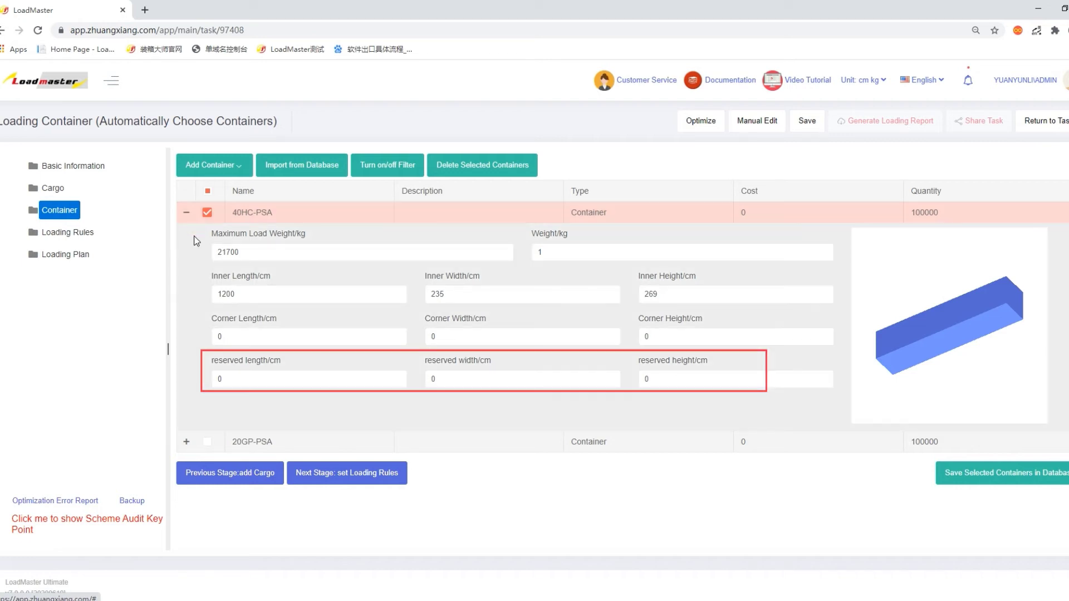
double_click(643, 381)
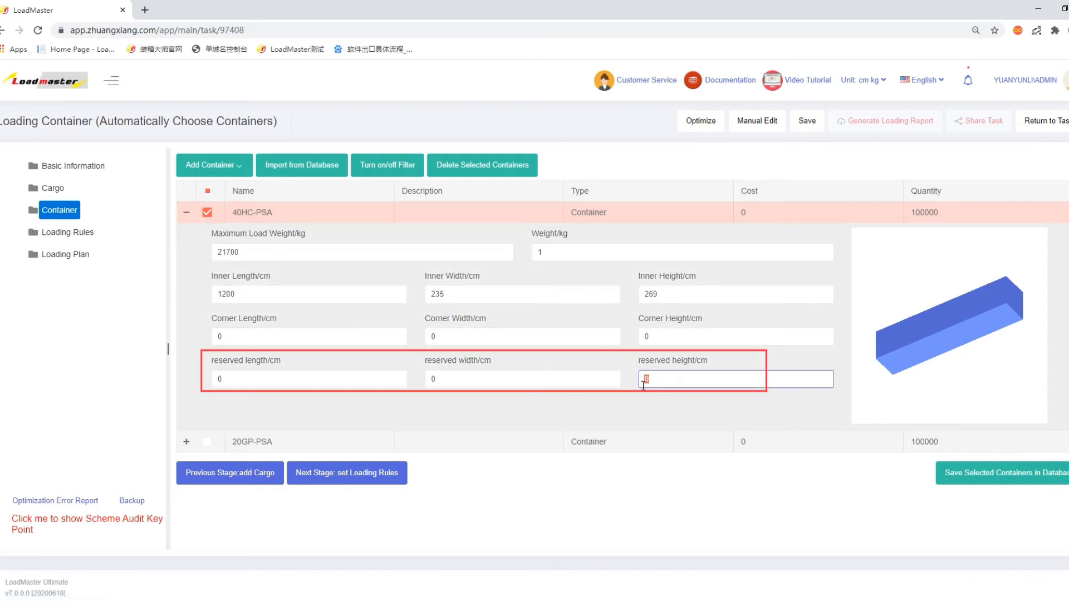
type("10")
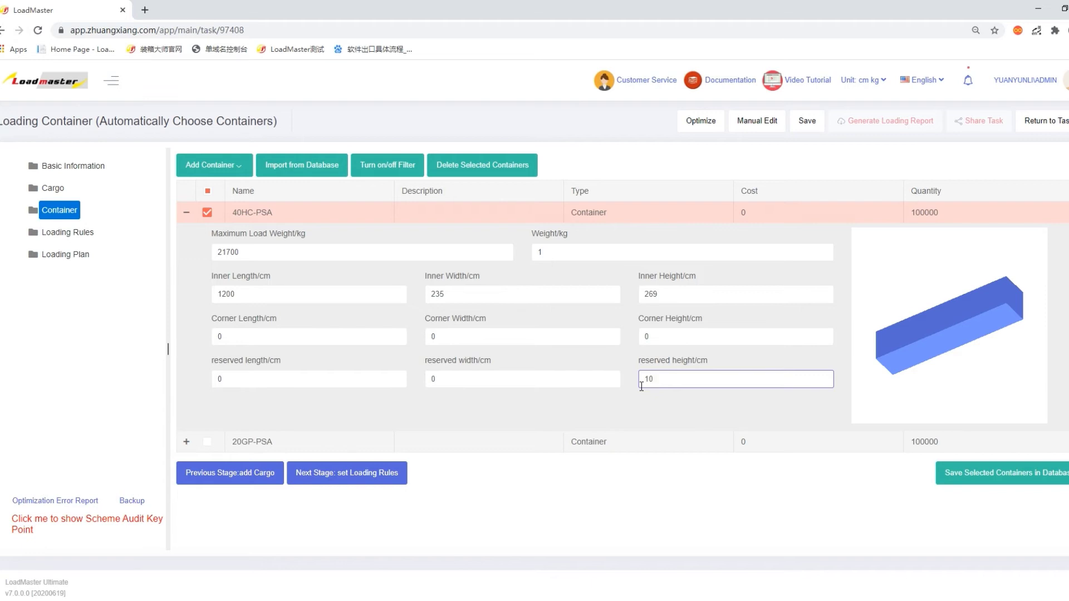
left_click(331, 257)
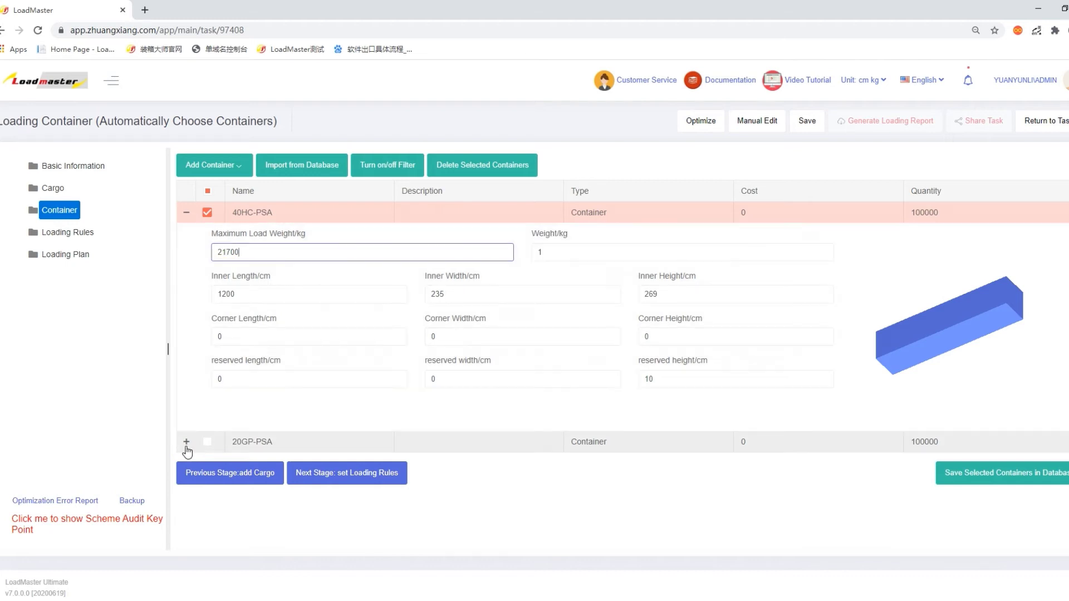
Set the 20GP-PSA container's reserved height to 10 cm
left_click(187, 442)
scroll(670, 474, "down", 2)
left_click(643, 476)
type("0")
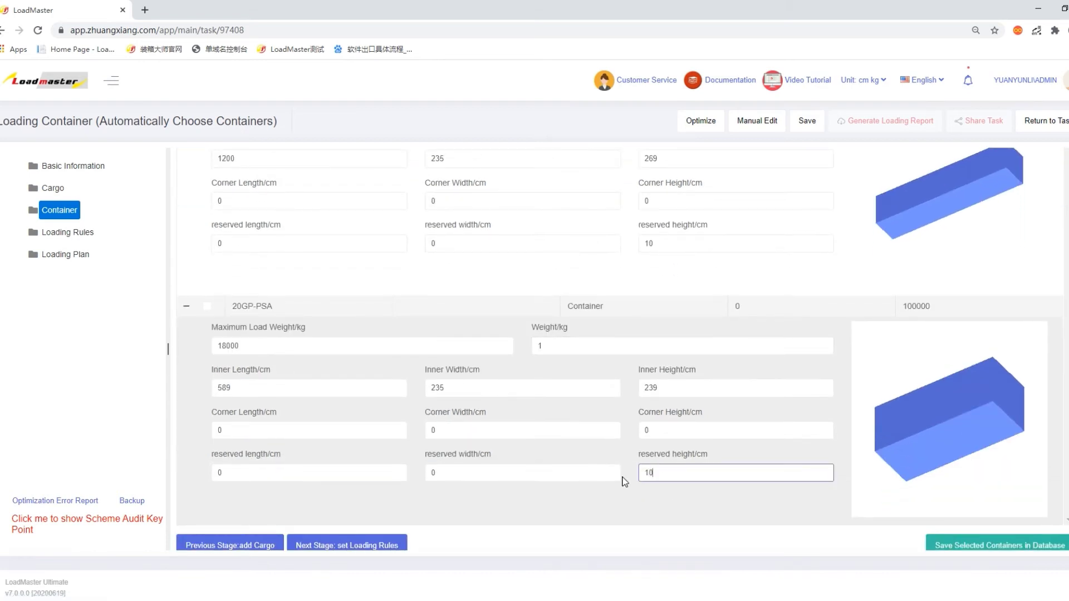
left_click(625, 492)
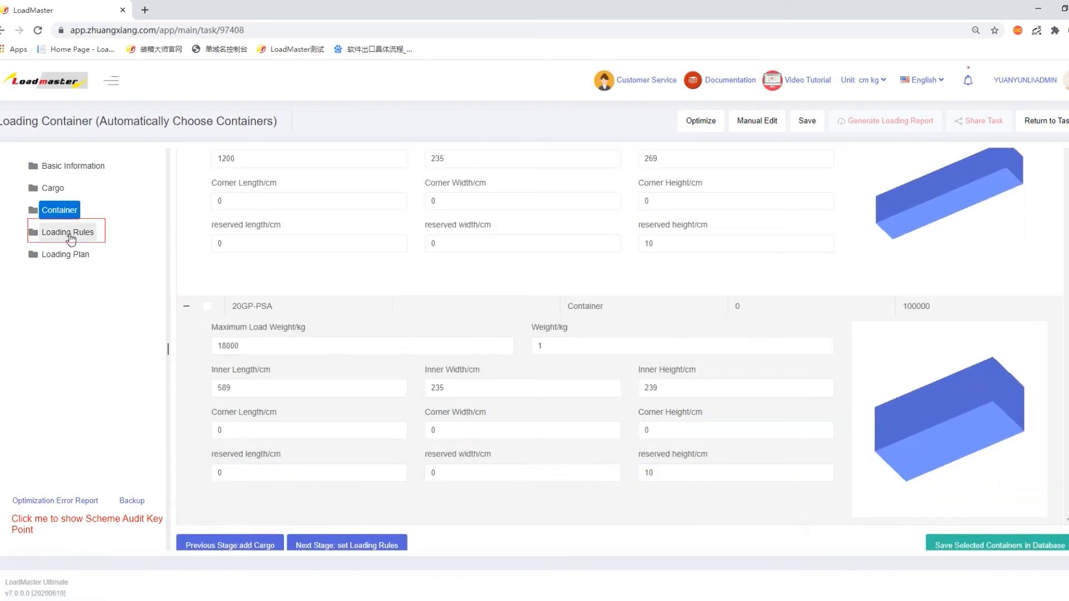
Set both the width interval and the length interval in the loading rules to 1
left_click(67, 235)
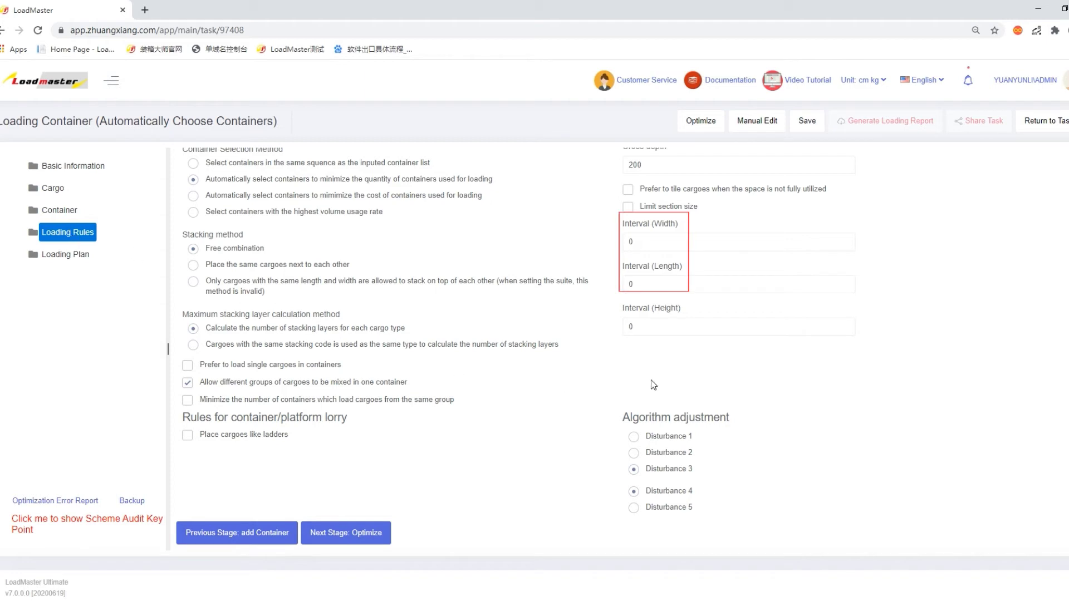
left_click(647, 242)
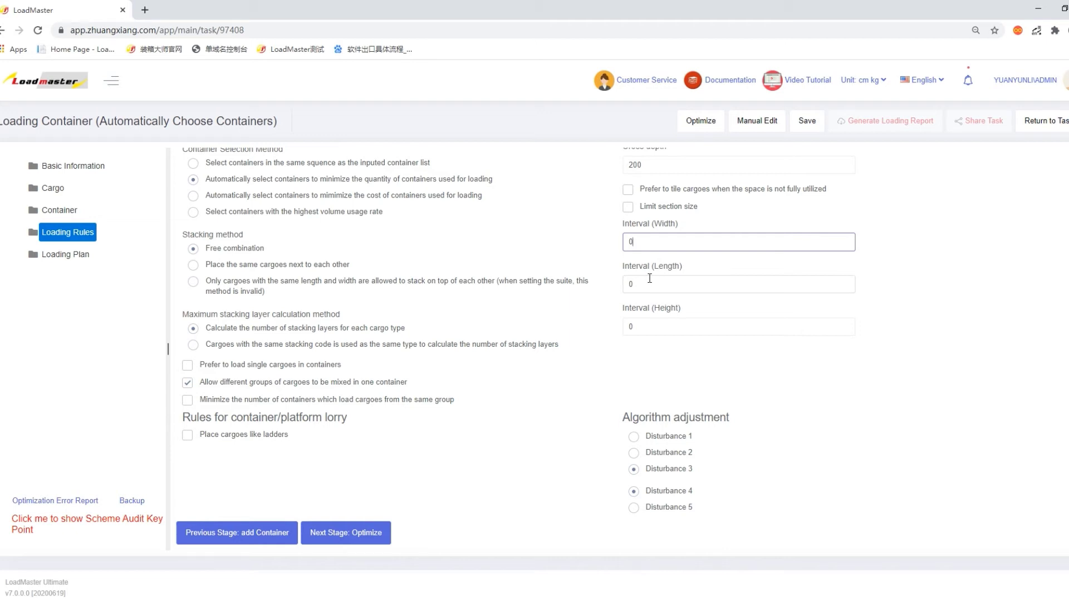
key("BackSpace")
type("1")
key("Tab")
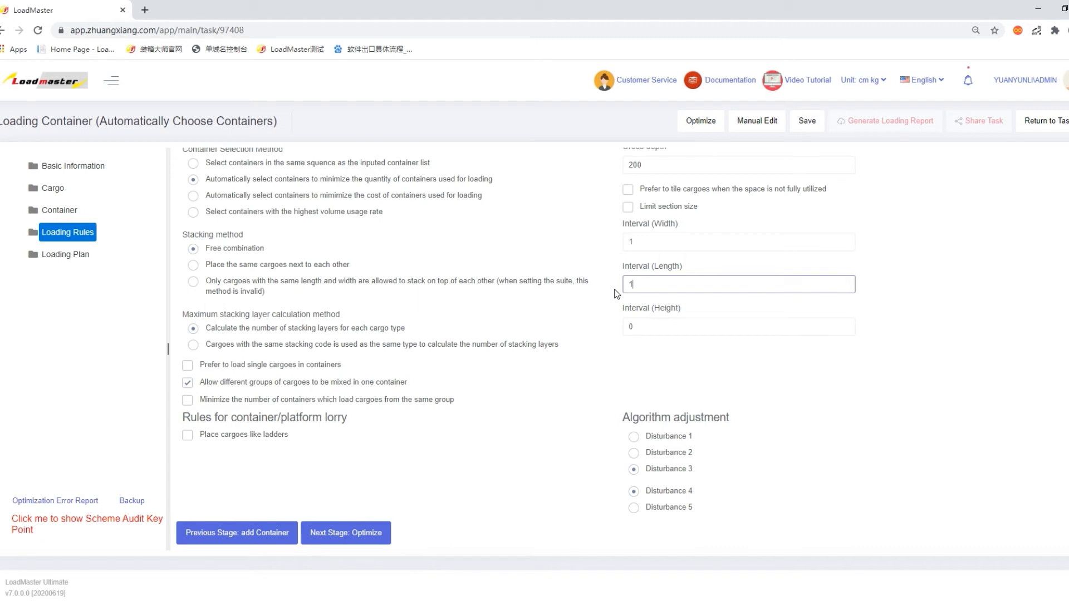
Restrict stacking to cargoes with the same length and width, and run the loading optimization
left_click(194, 284)
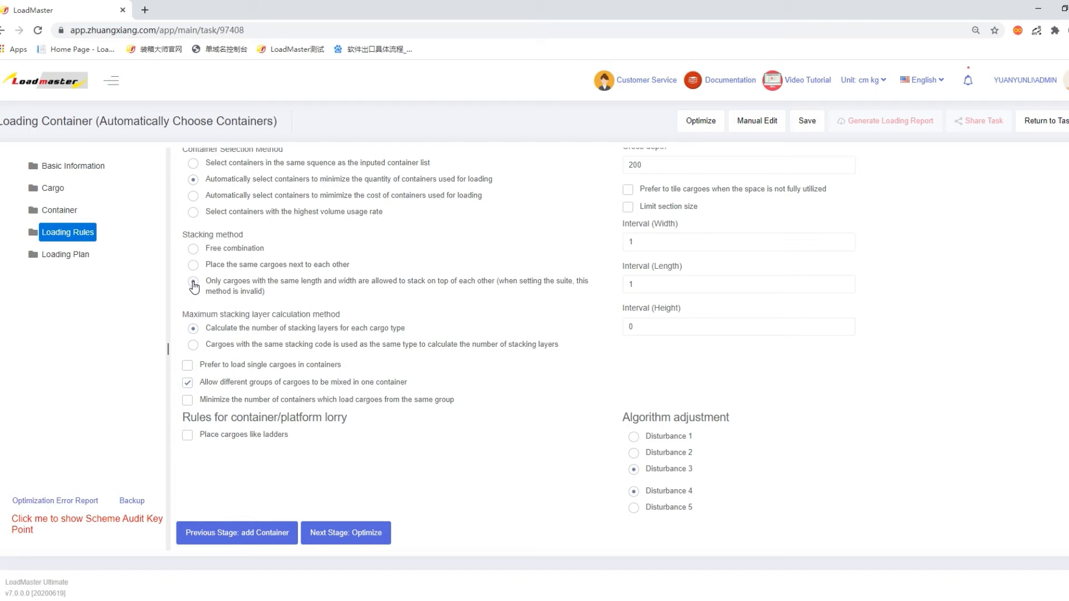
left_click(193, 286)
scroll(663, 176, "up", 1)
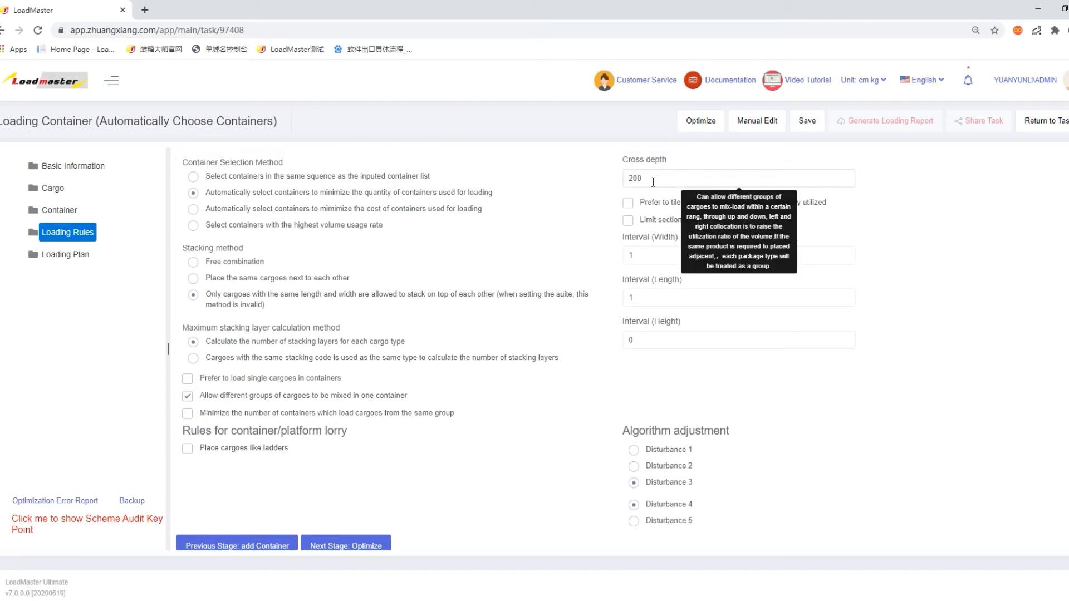
left_click(653, 182)
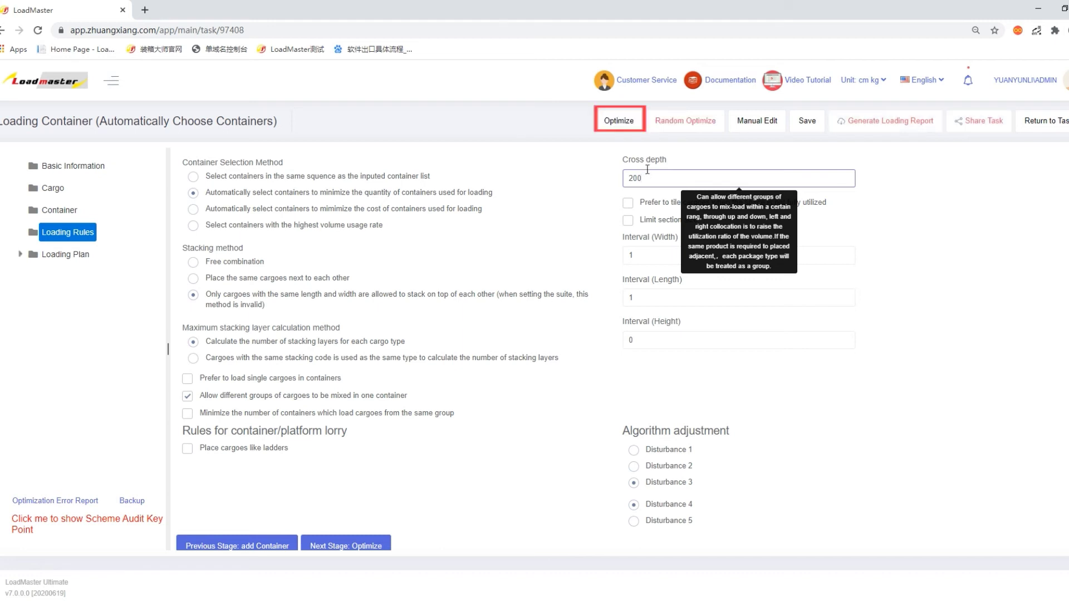
left_click(627, 123)
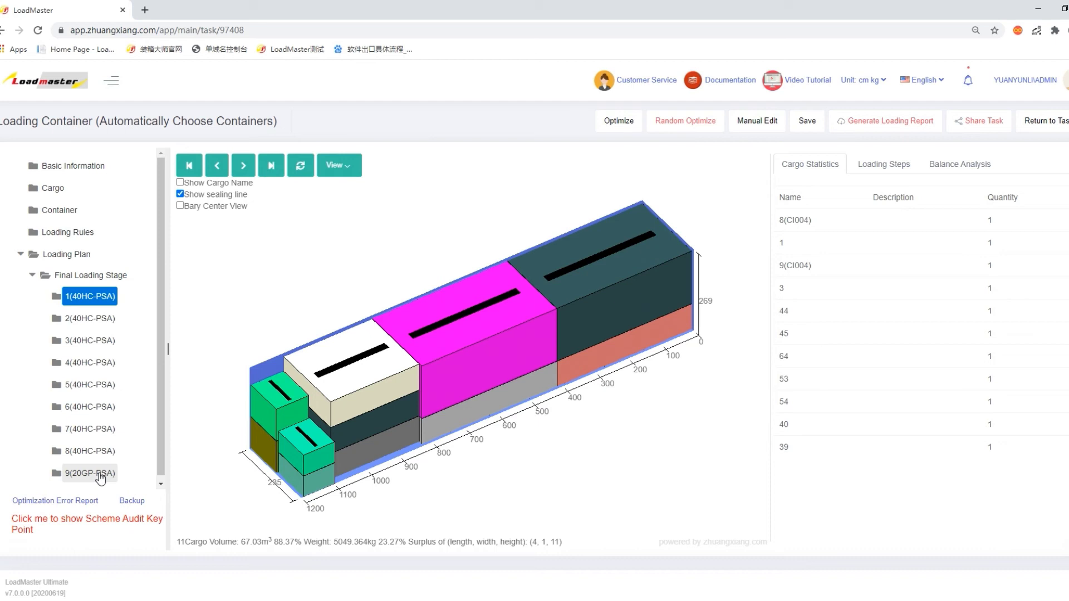
Review the first 40HC-PSA container's loading sequence from its first cargo through the second to the last
left_click(190, 166)
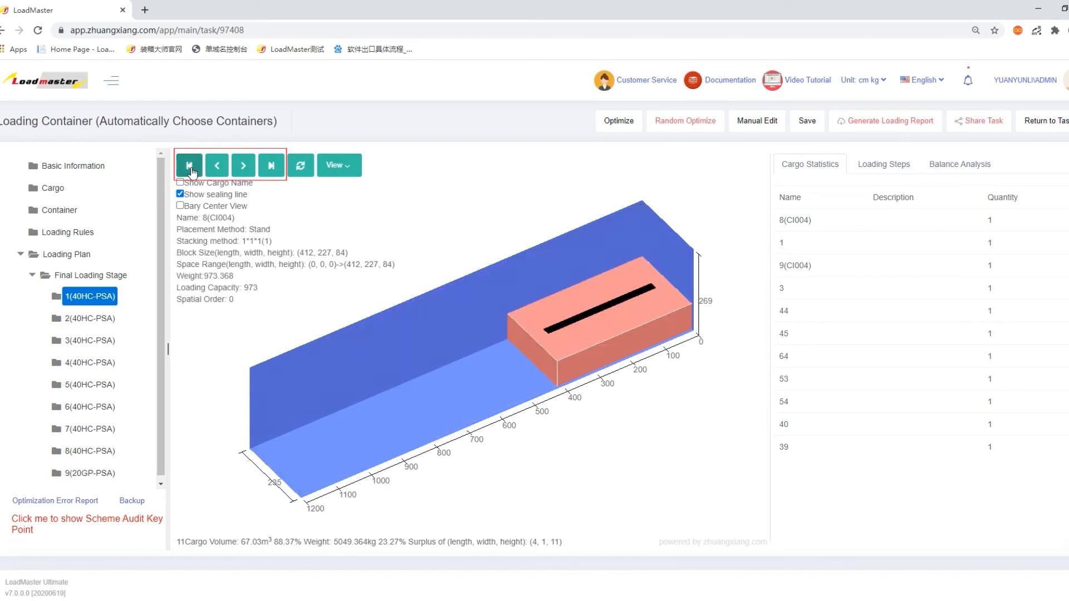
left_click(243, 167)
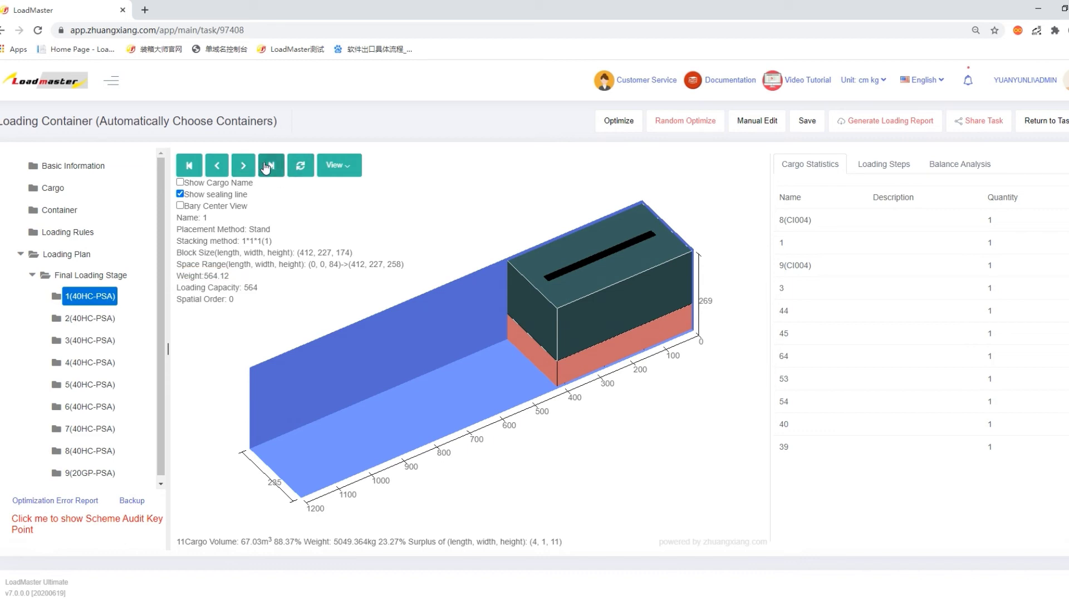
left_click(269, 166)
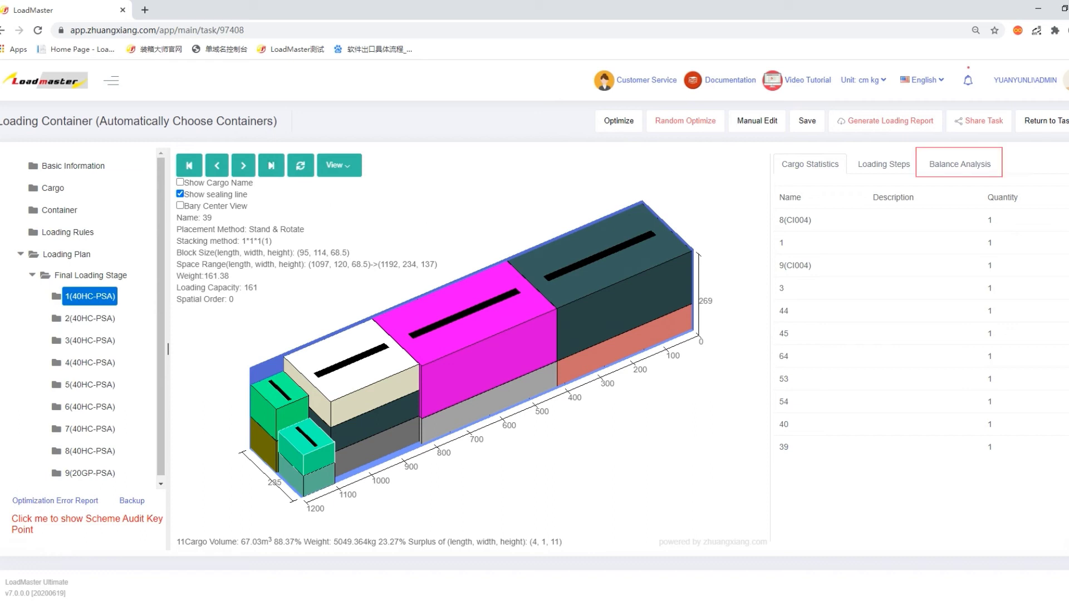
Examine the balance analysis of each loaded container, from the first 40HC-PSA through the ninth, a 20GP-PSA
left_click(979, 165)
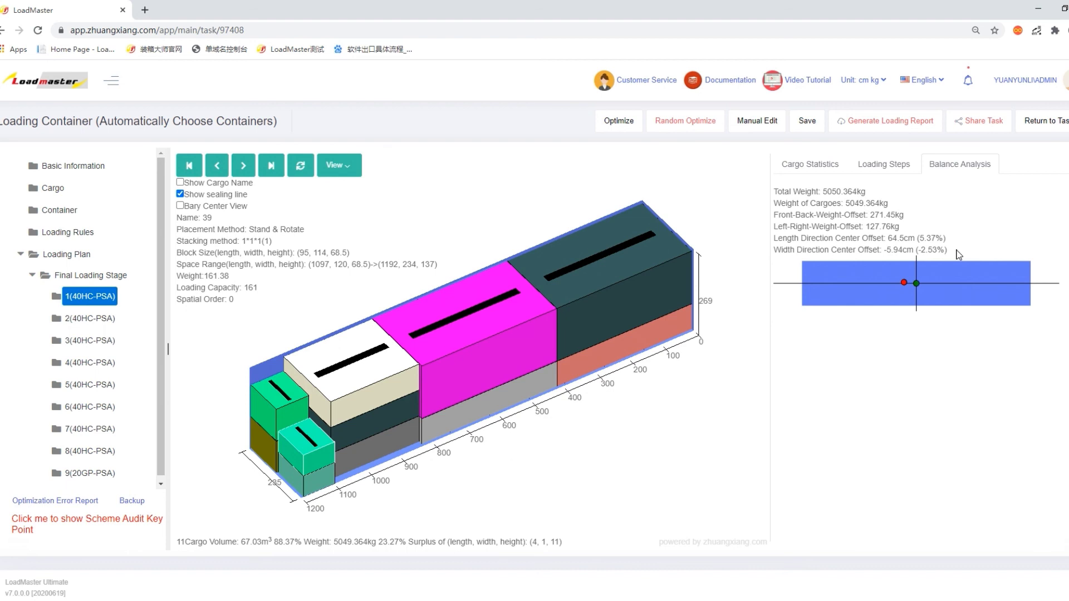
left_click(84, 322)
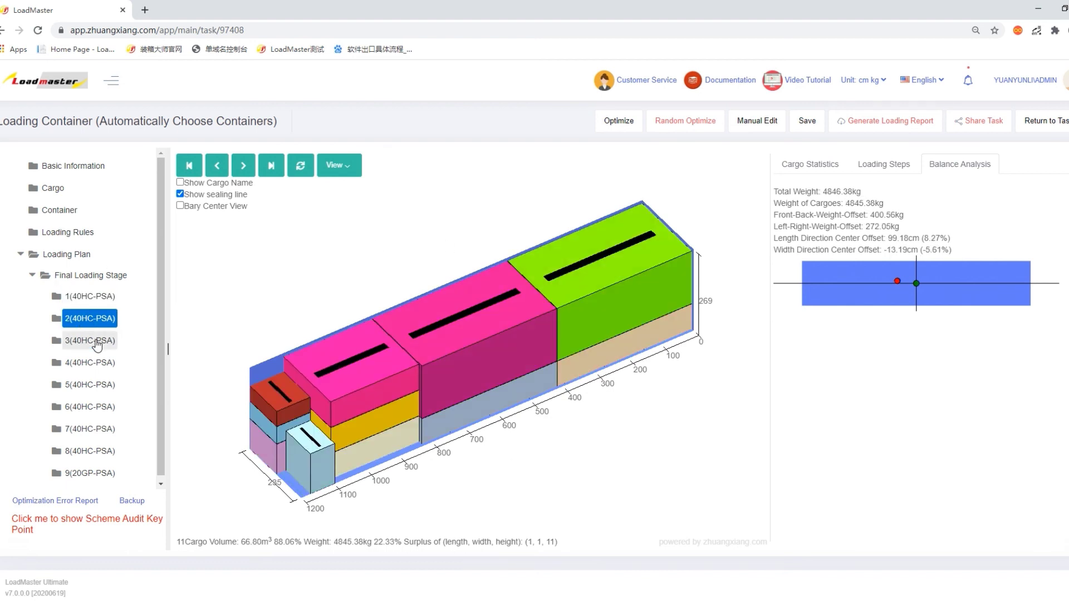
left_click(97, 344)
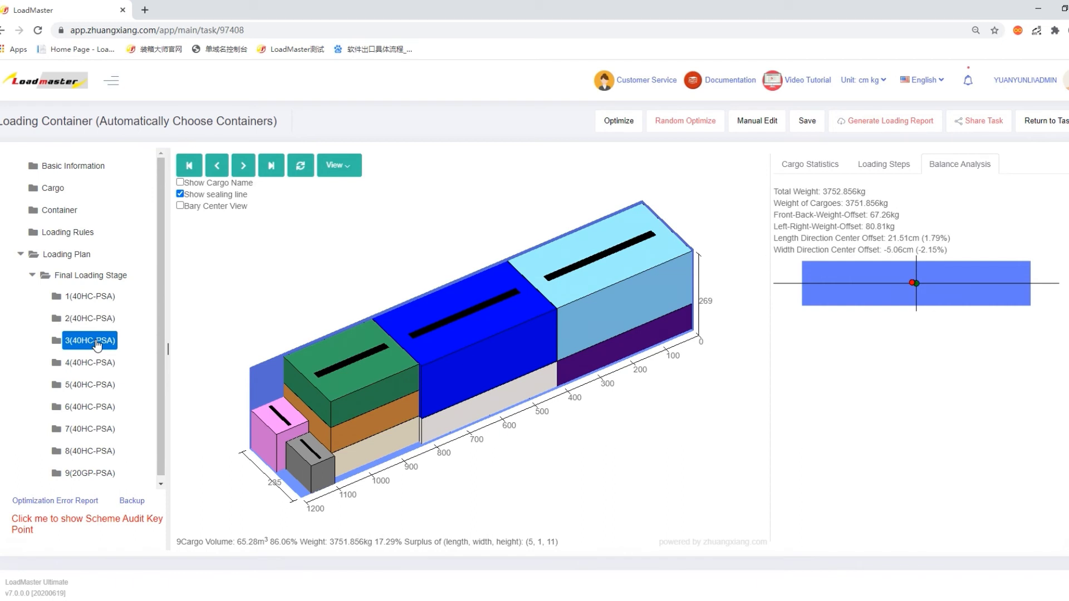
left_click(91, 366)
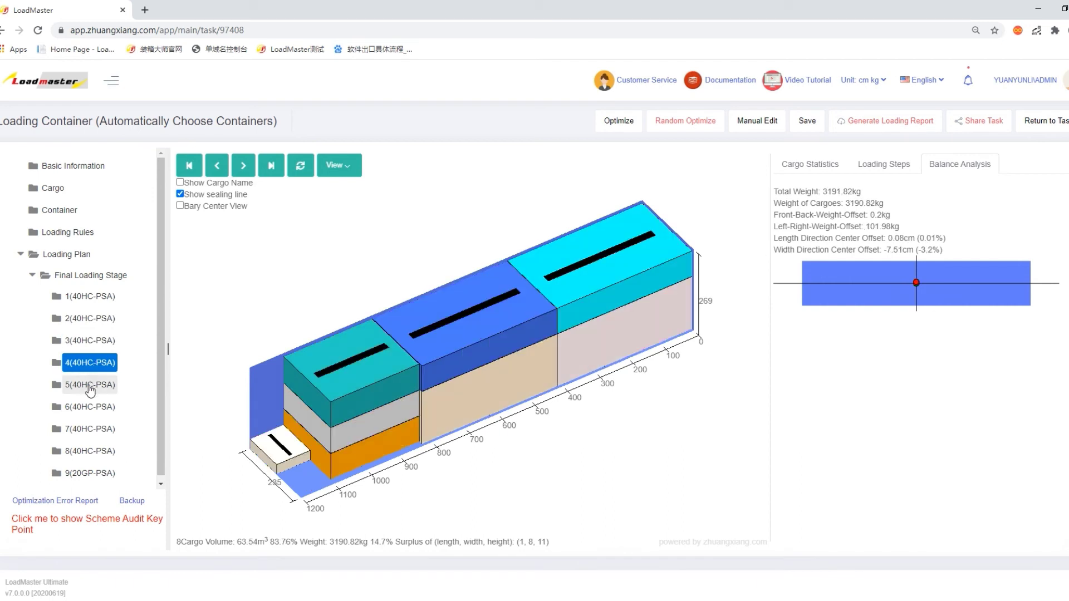
left_click(91, 388)
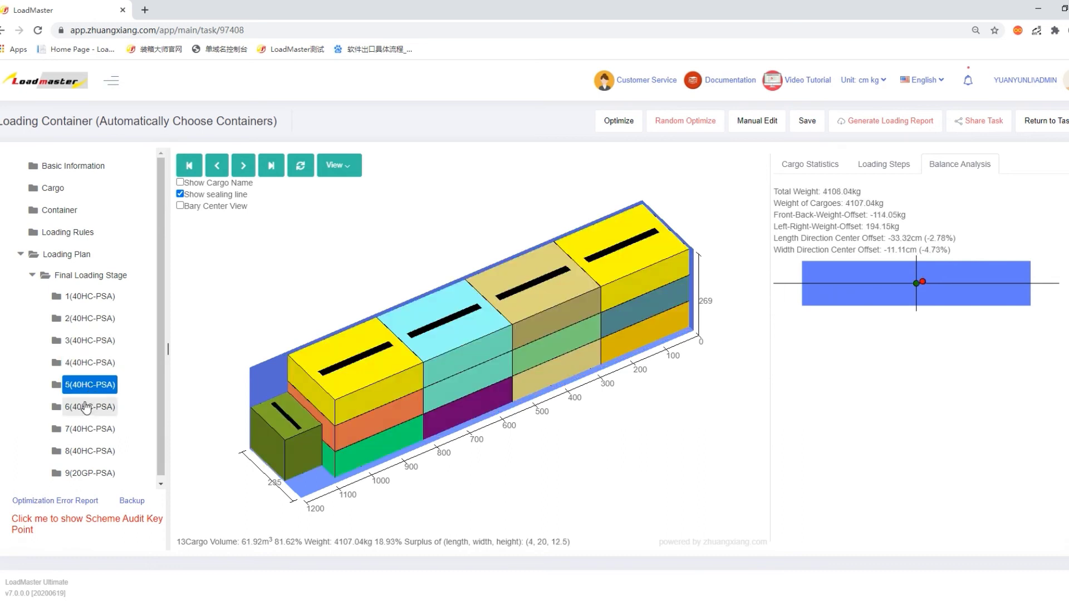
left_click(87, 411)
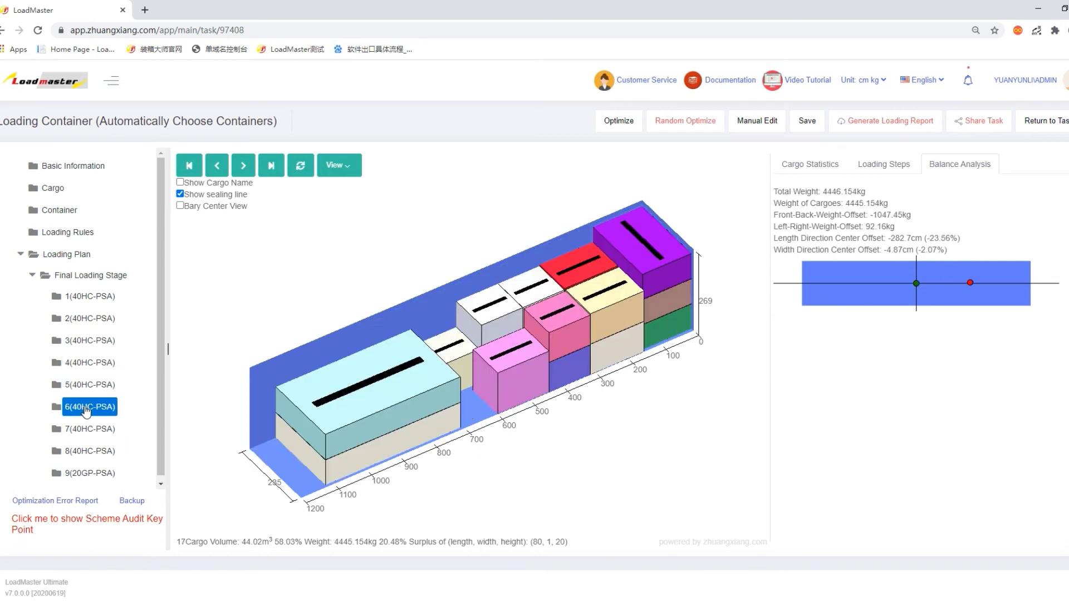
left_click(88, 431)
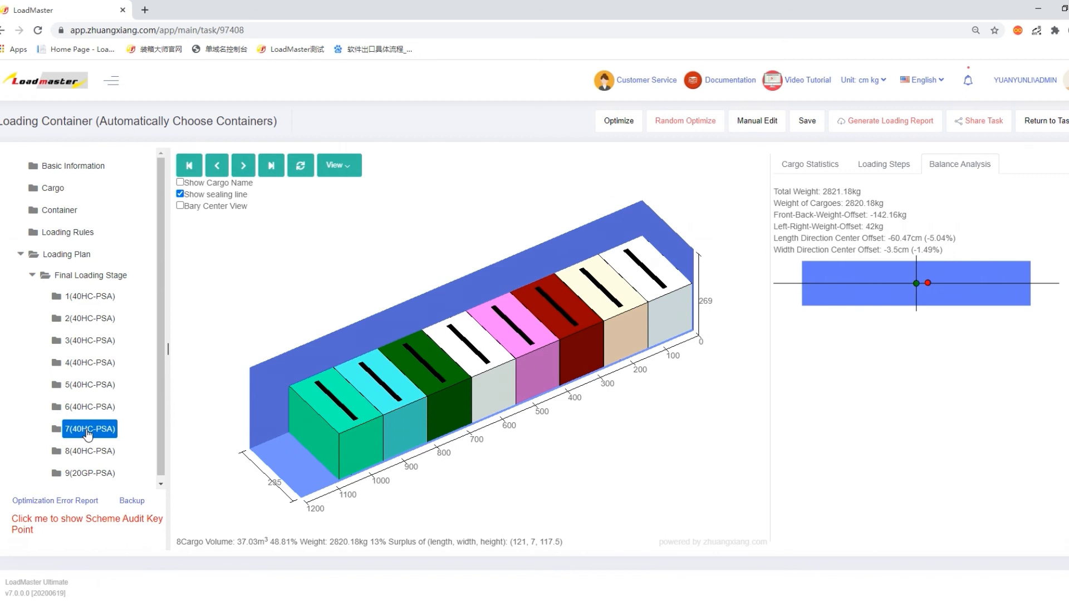
left_click(86, 455)
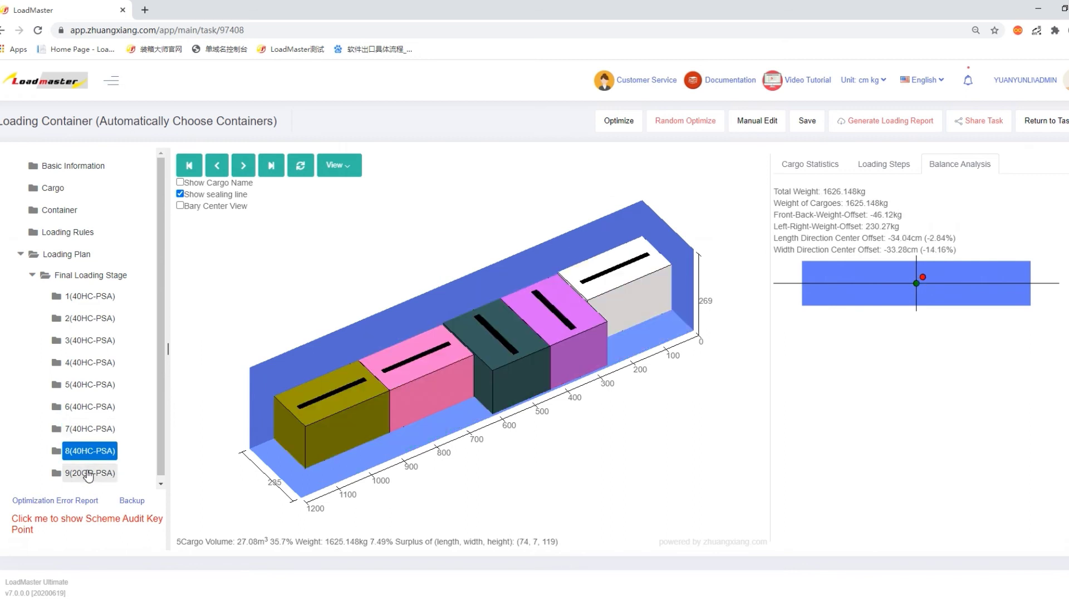
left_click(88, 474)
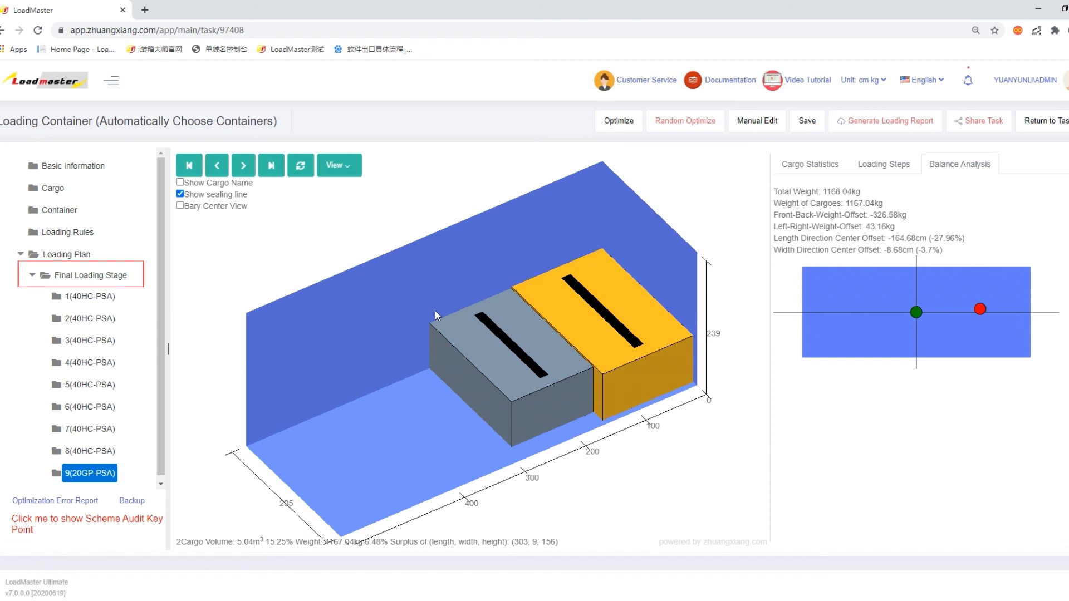
Freeze the 40HC-PSA containers 1, 3, 5, 6 and 7 in the final loading stage's loaded unit list
left_click(70, 281)
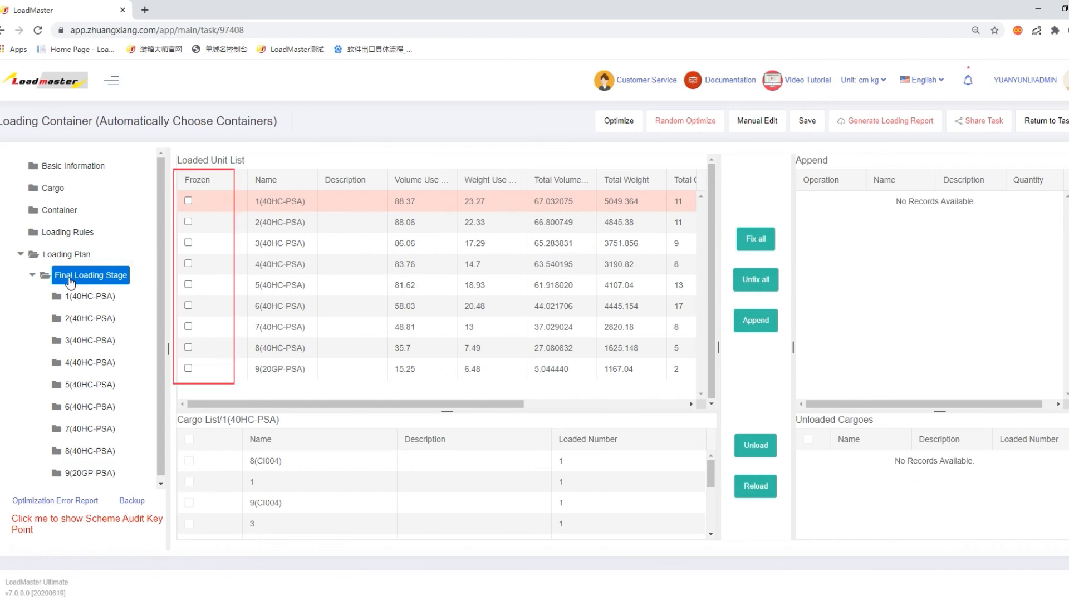
left_click(188, 202)
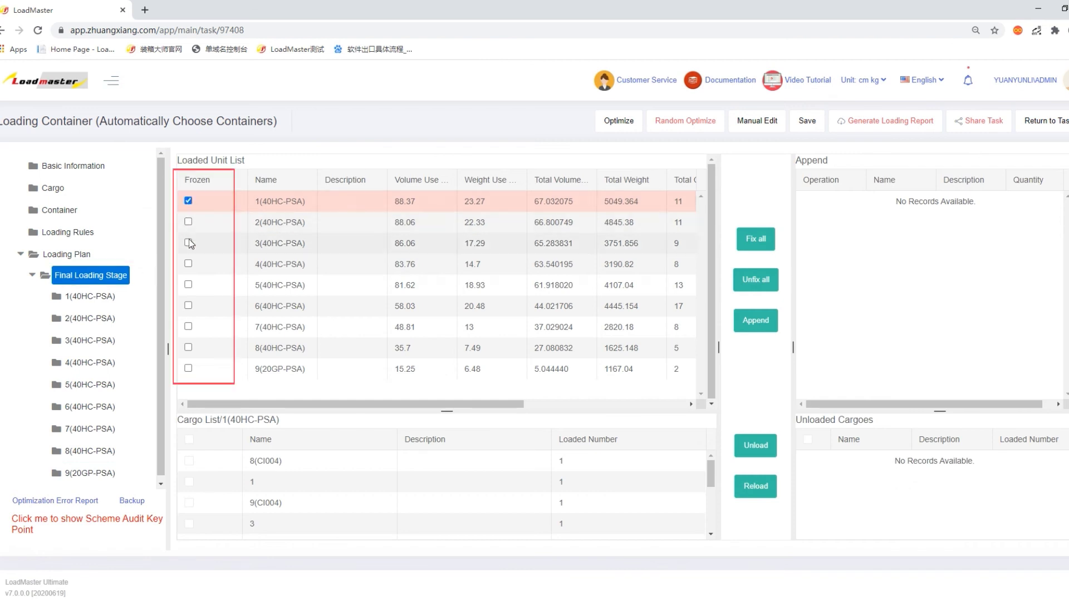
left_click(188, 242)
left_click(188, 284)
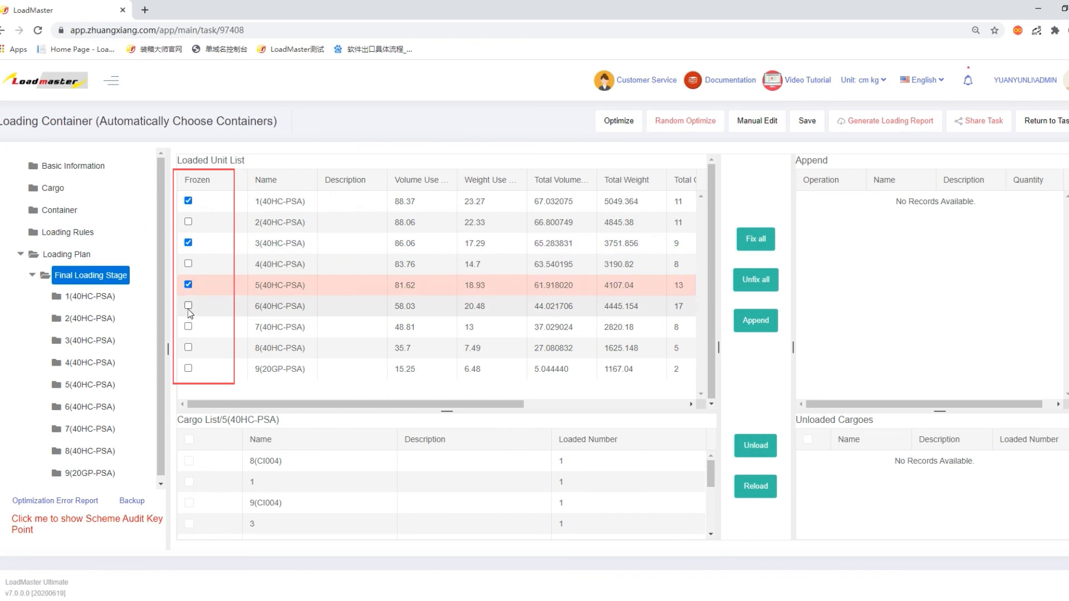
left_click(188, 305)
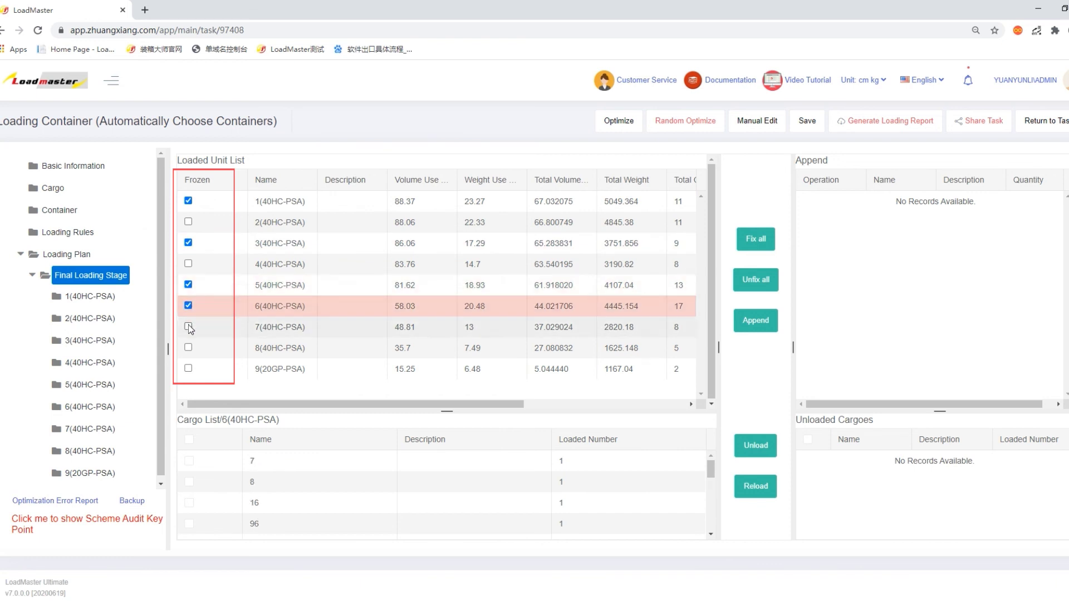
left_click(188, 327)
Re-optimize the plan with the same cargoes placed next to each other, and view the new fourth container
left_click(62, 234)
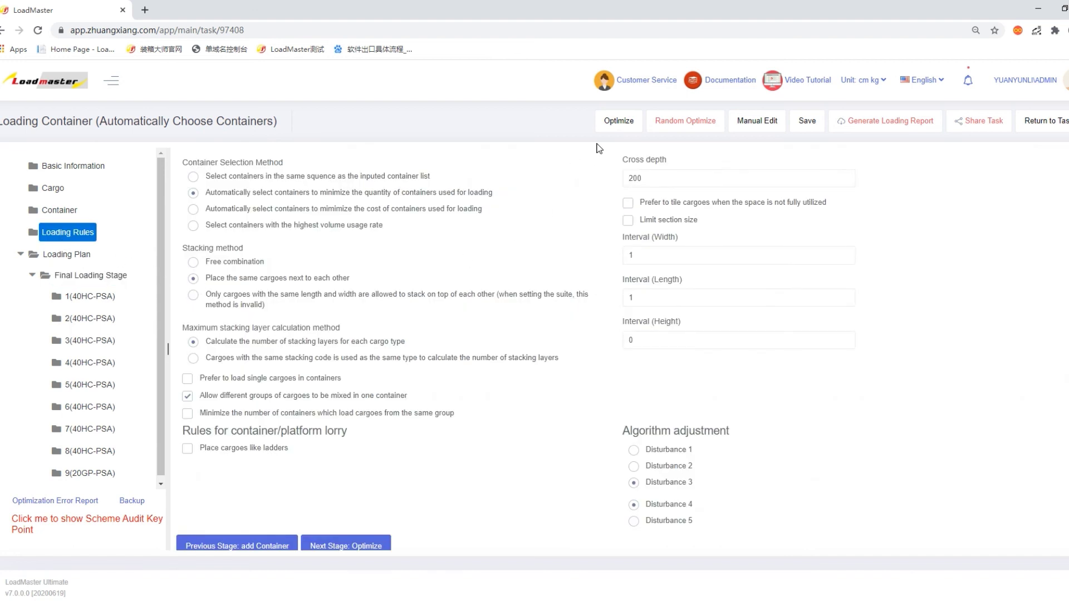
left_click(616, 121)
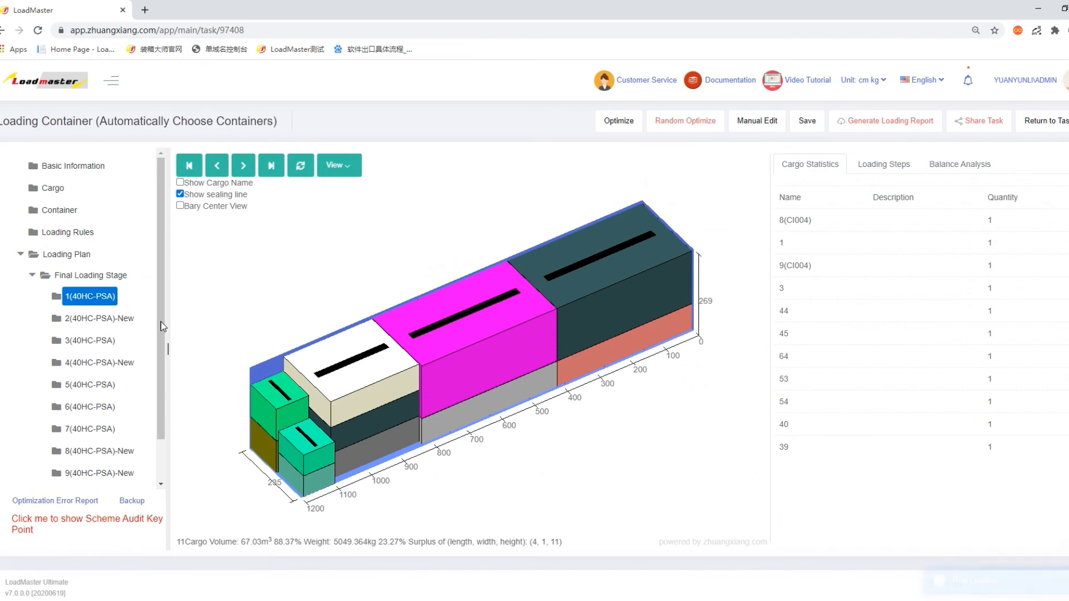
left_click(129, 366)
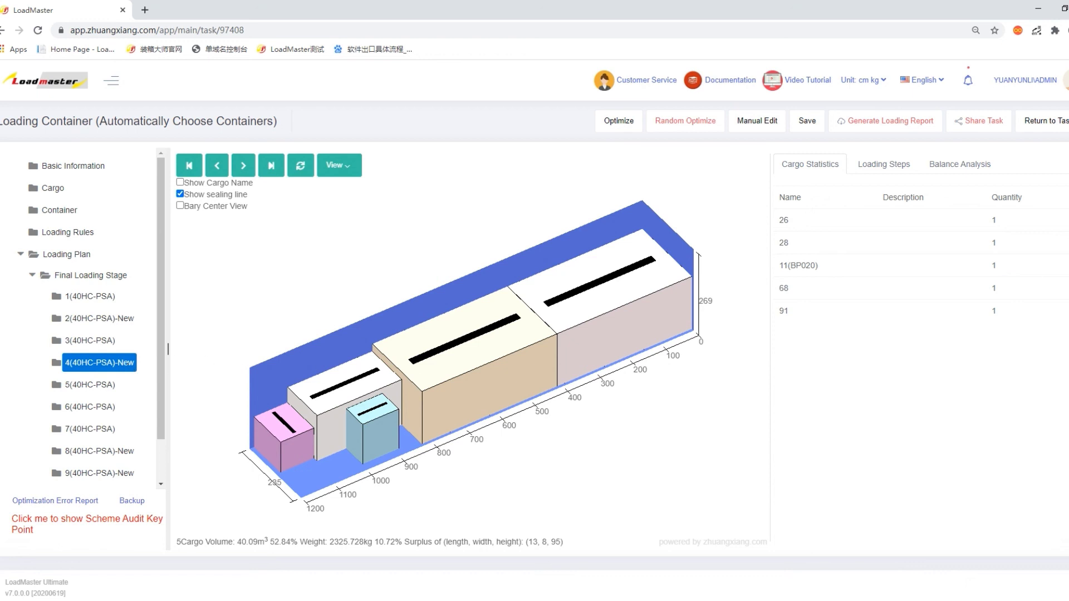
Look at the task sharing options and the loading report's content options, closing both without sharing or generating anything
left_click(984, 121)
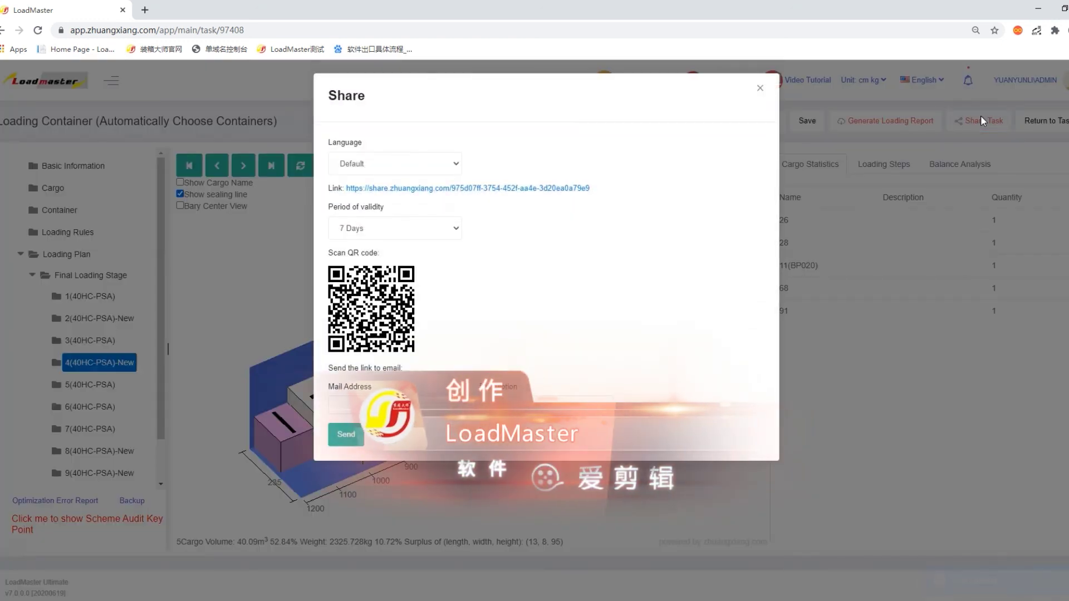
left_click(758, 89)
left_click(886, 118)
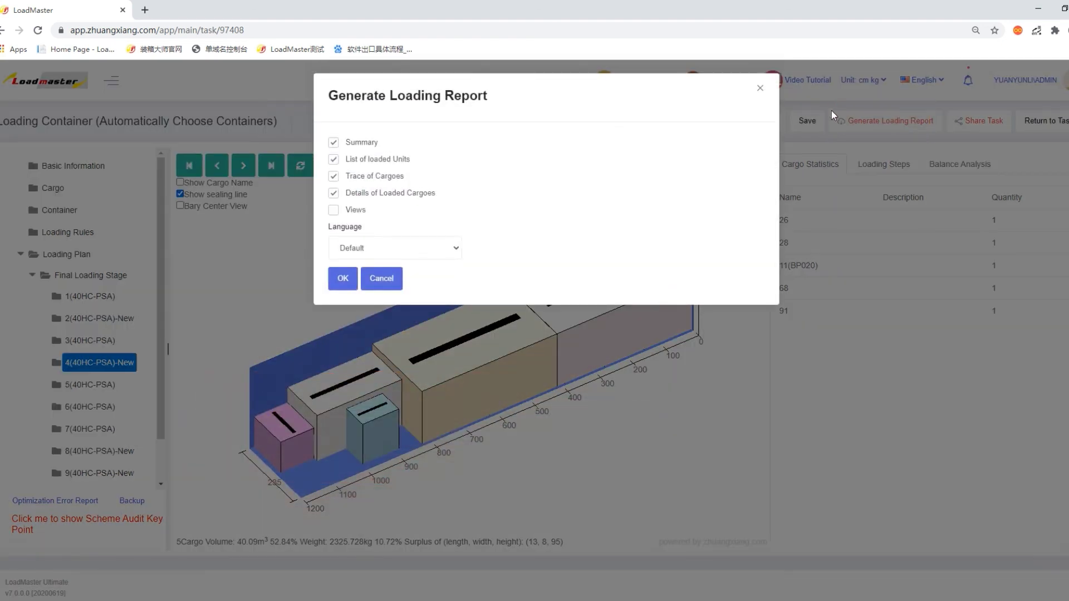
left_click(762, 89)
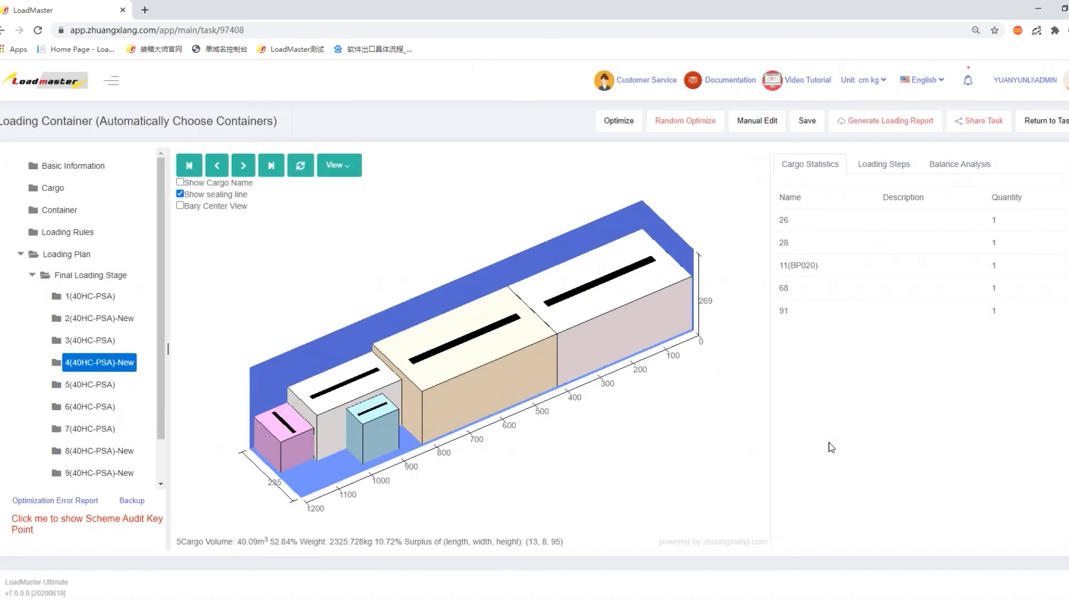